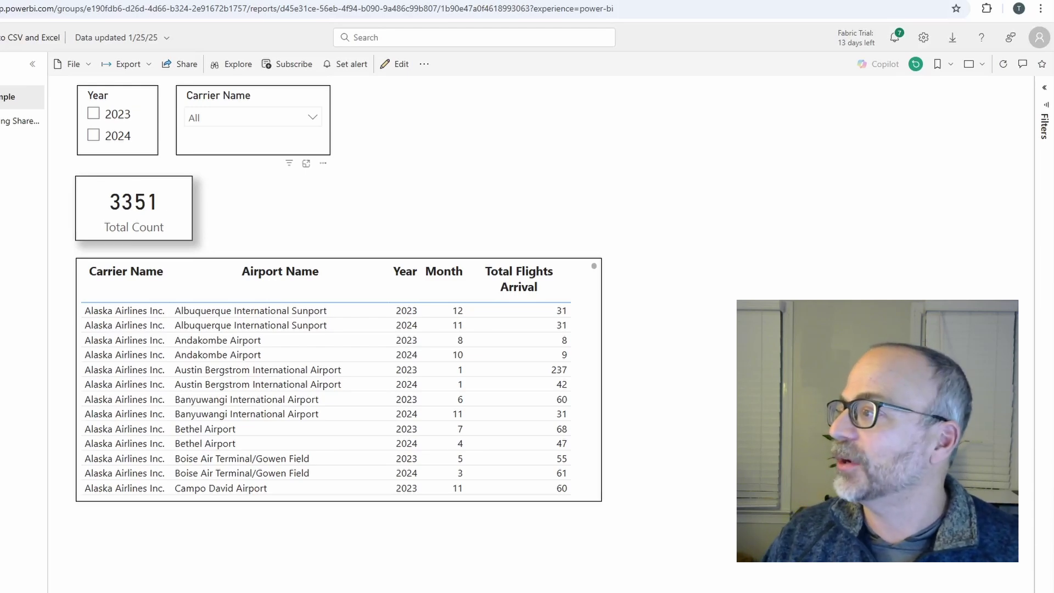
Open the table's export data choices, then dismiss them without exporting
mouse_move(599, 271)
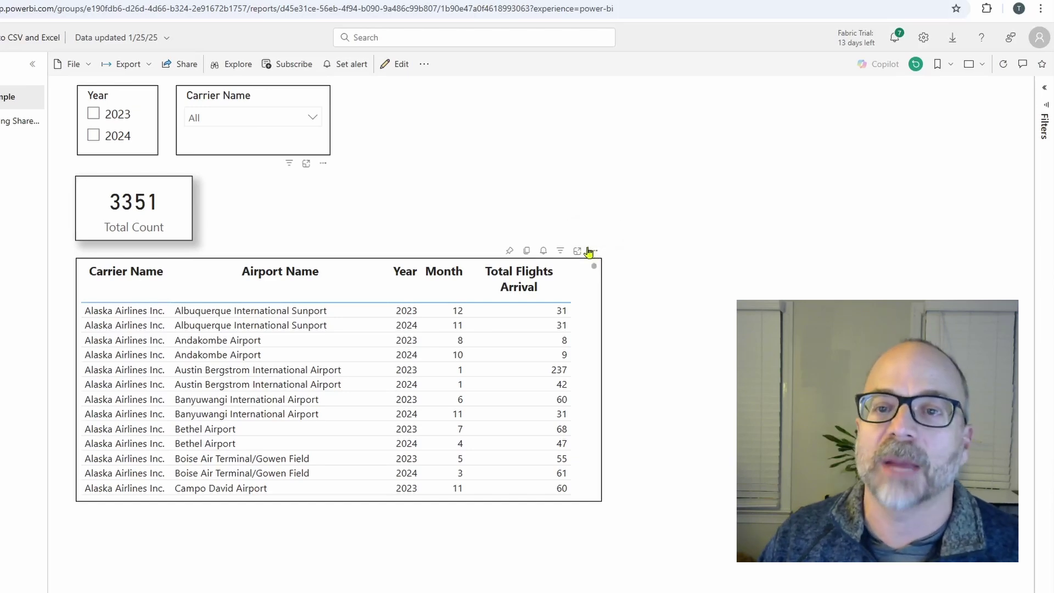
left_click(596, 252)
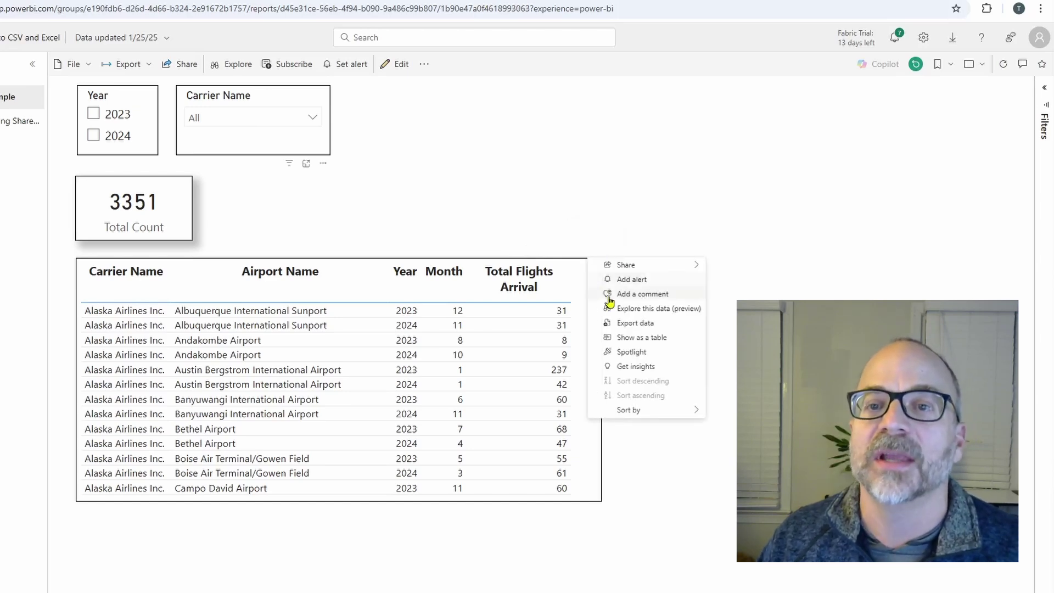
left_click(642, 322)
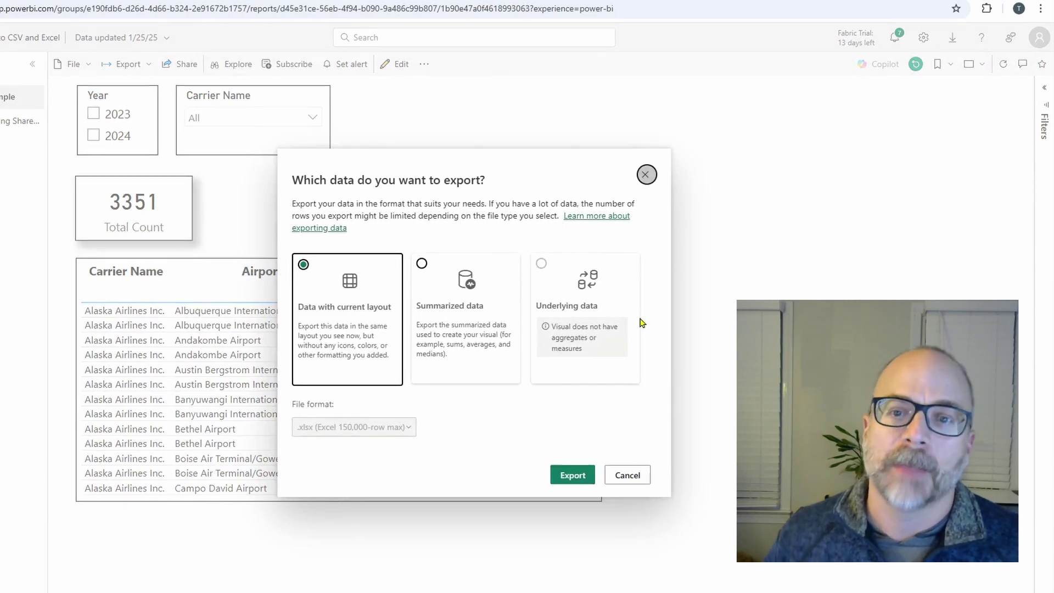
left_click(630, 476)
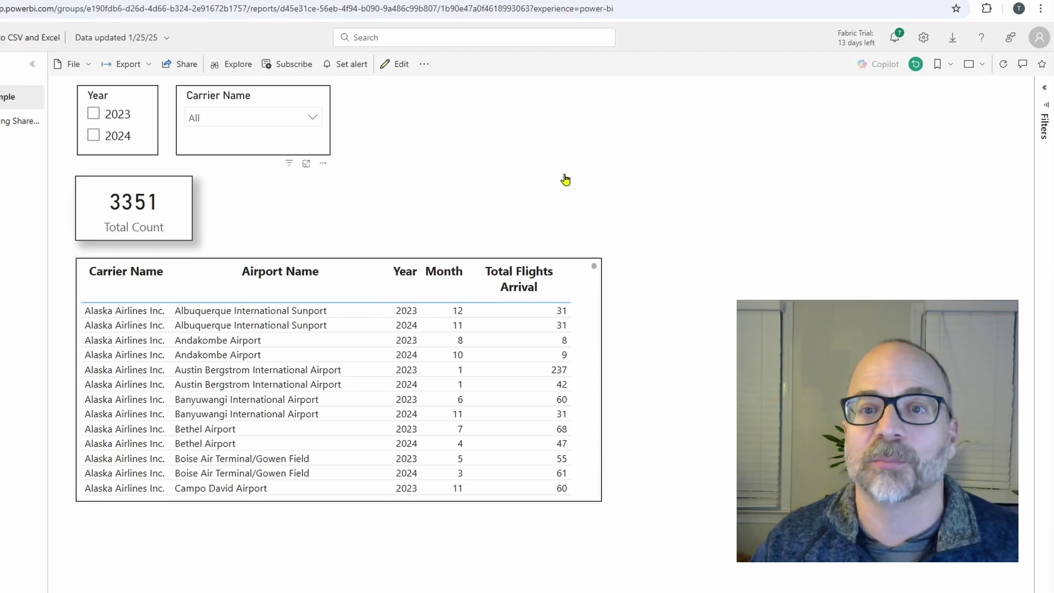
Filter Carrier Name to Allegiant Air, run Export Data, and open the Data Output email
left_click(582, 202)
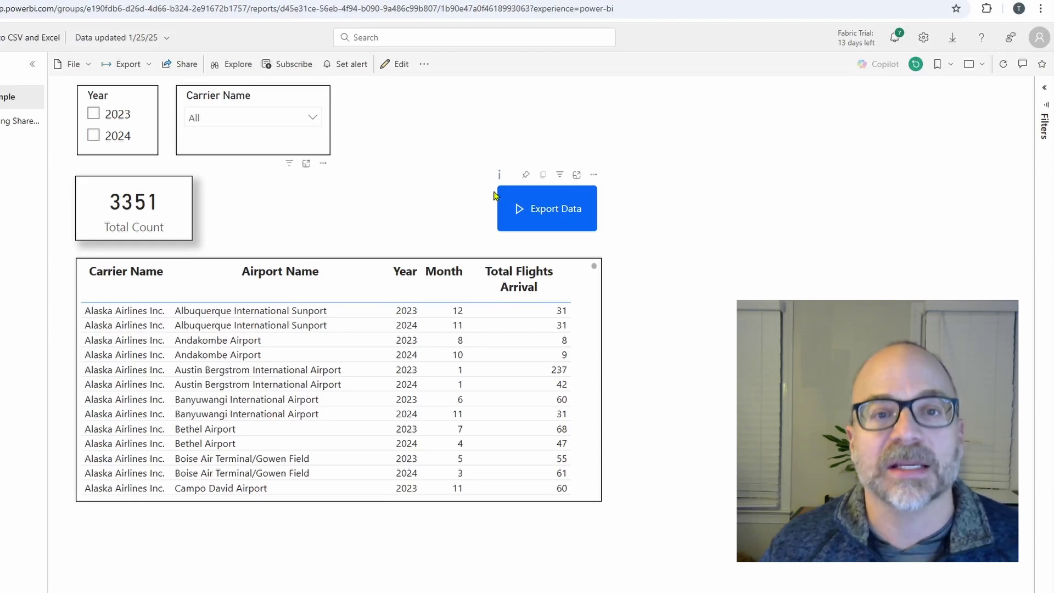
left_click(237, 117)
left_click(221, 163)
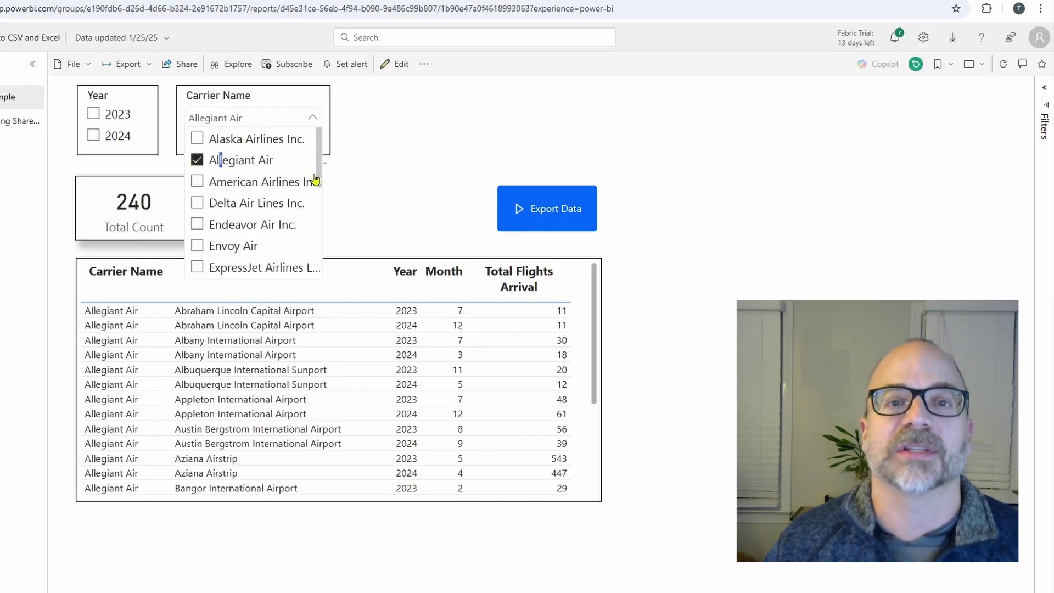
left_click(384, 207)
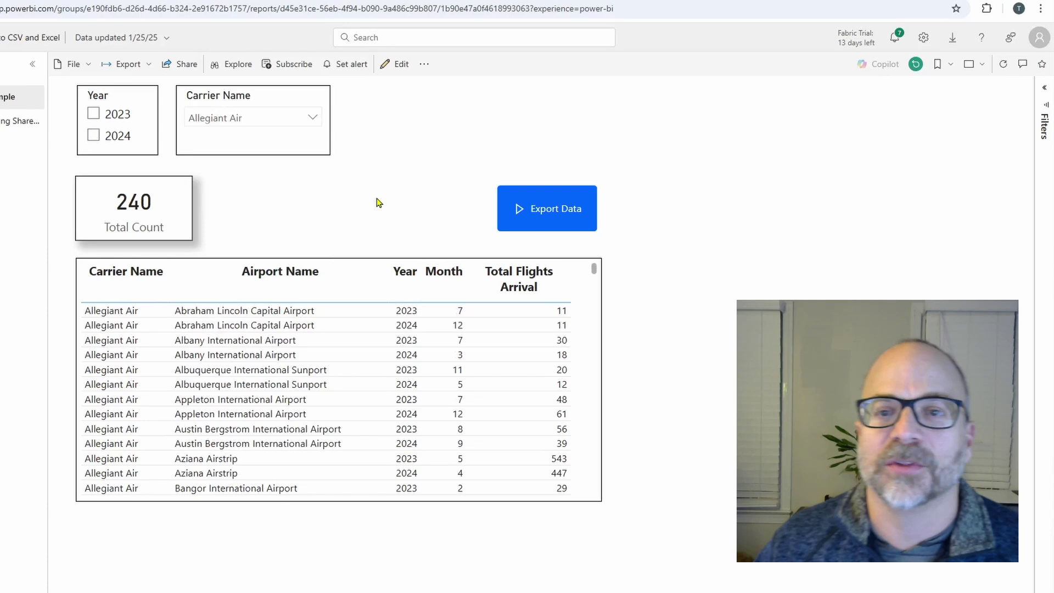
left_click(546, 198)
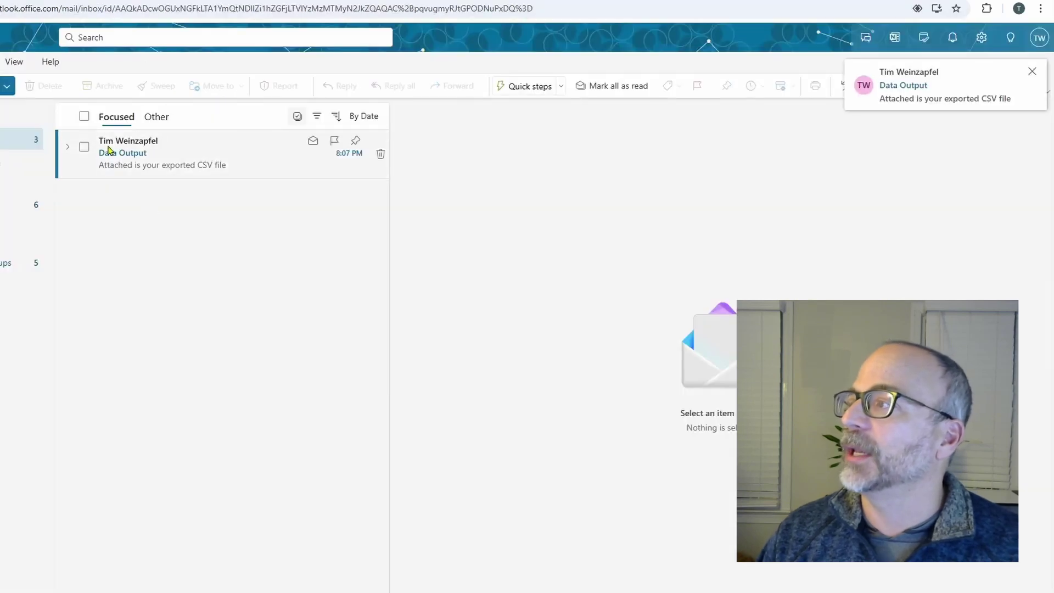
left_click(113, 146)
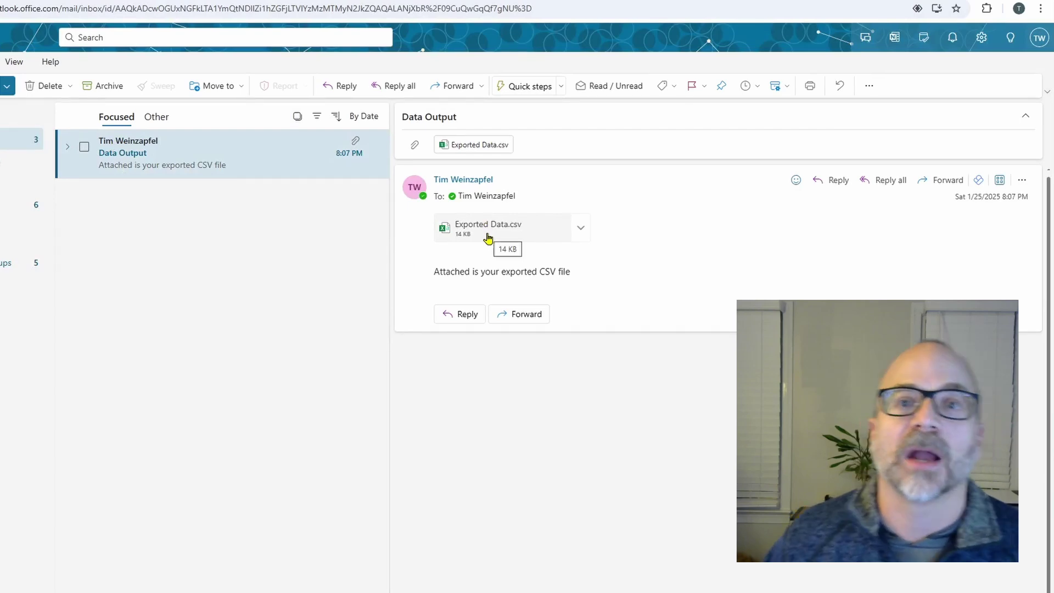
Refresh the SharePoint Exported Data folder with F5, then return to the flights report
left_click(236, 1)
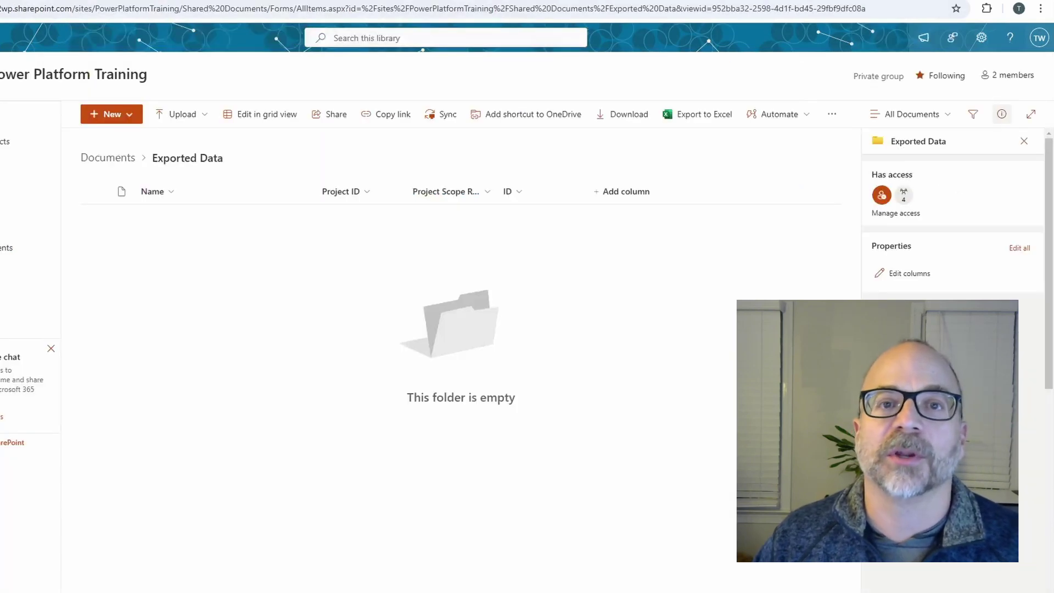
key("F5")
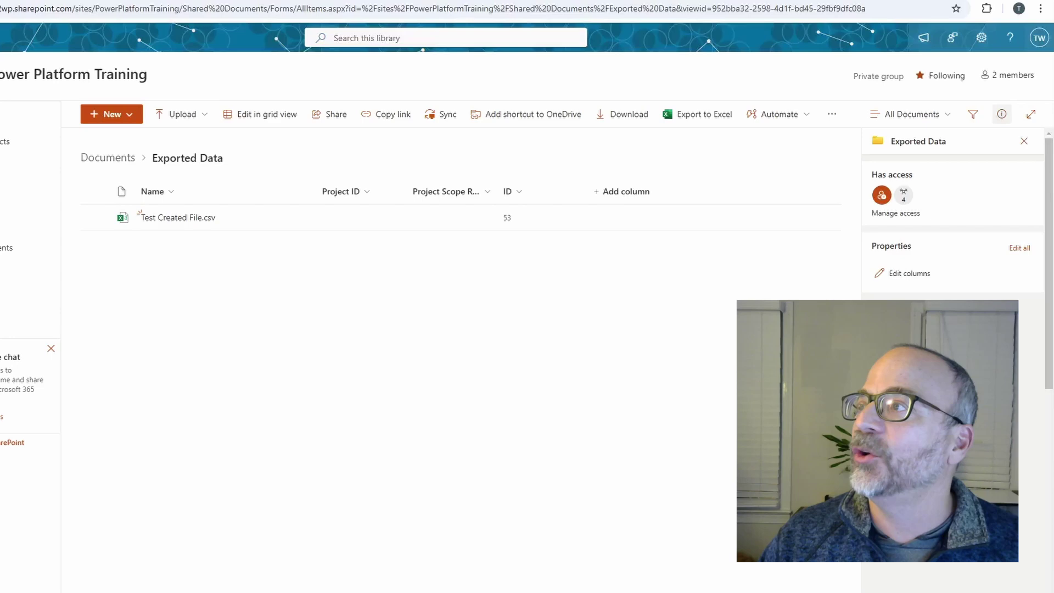
key("ctrl+Tab")
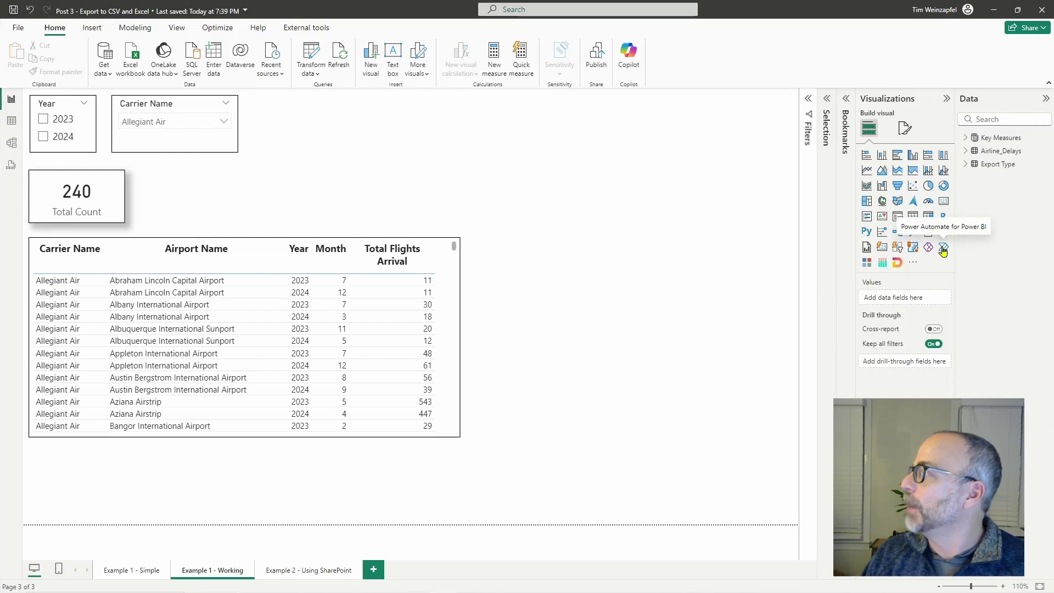
Add a Power Automate visual to the report, then delete it
left_click(943, 248)
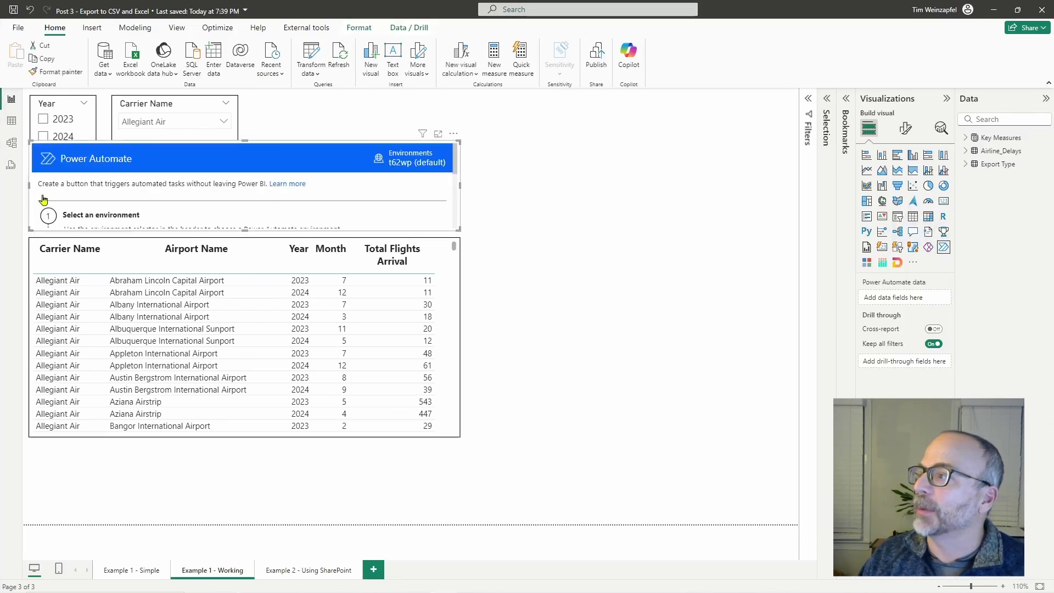
scroll(131, 192, "down", 2)
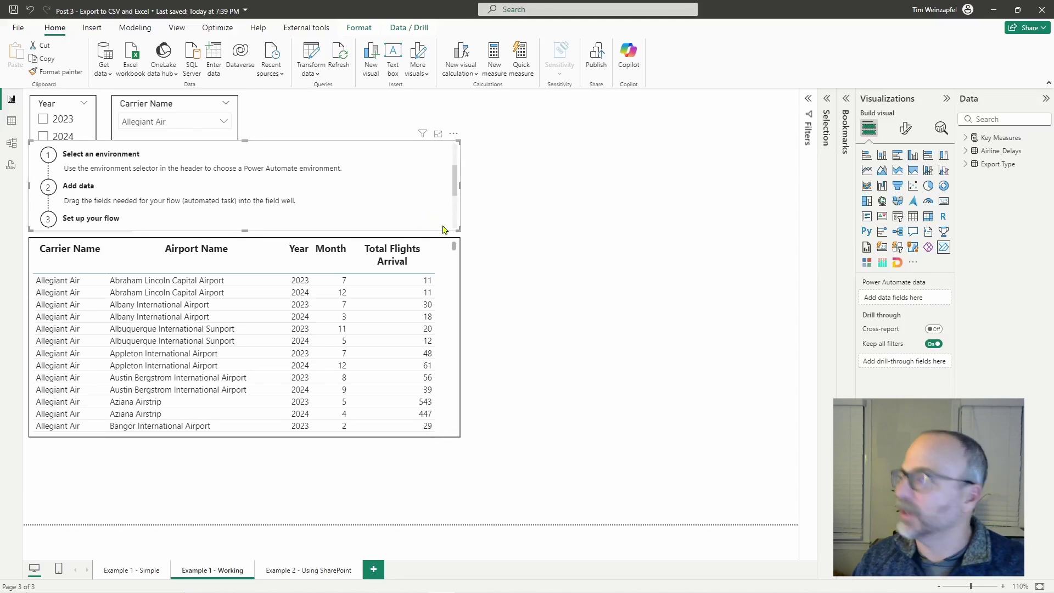
key("Delete")
scroll(455, 301, "down", 4)
Copy and paste the flights table, moving the duplicate up and to the right
left_click(455, 301)
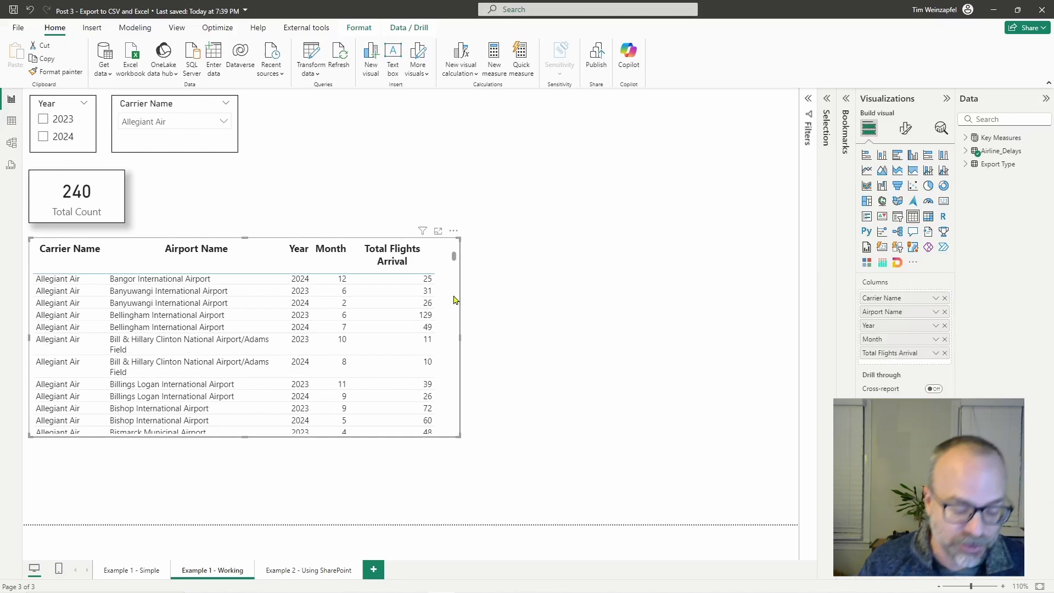
key("ctrl+c")
key("ctrl+v")
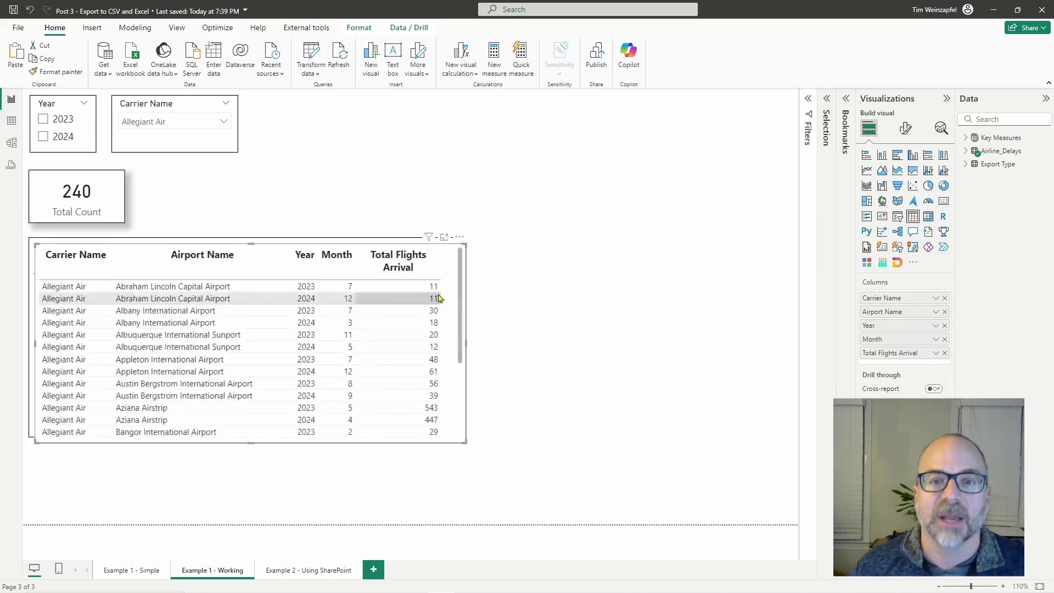
scroll(461, 340, "down", 5)
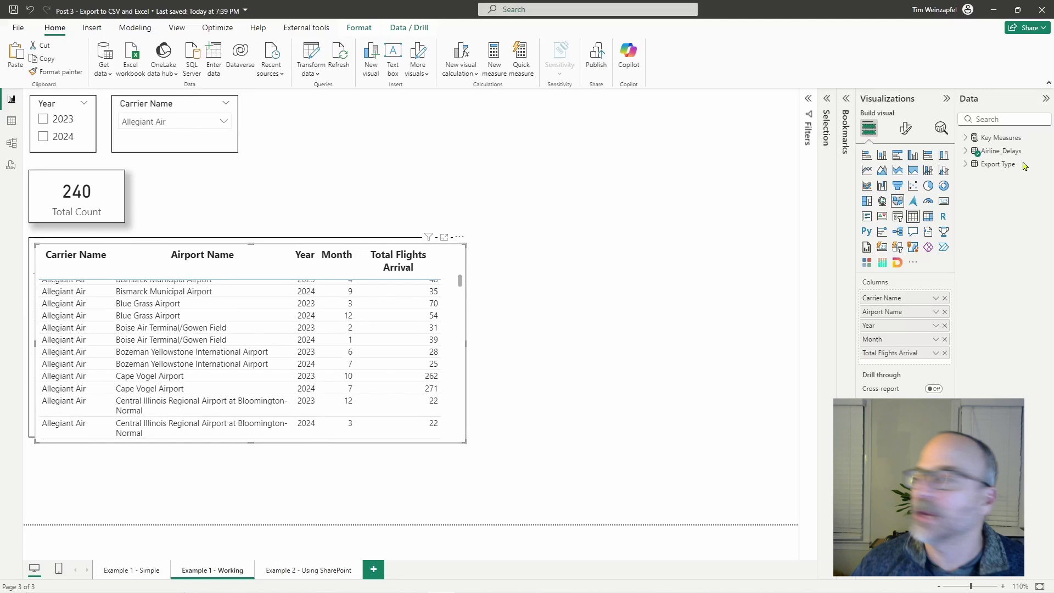
left_click_drag(455, 247, 647, 127)
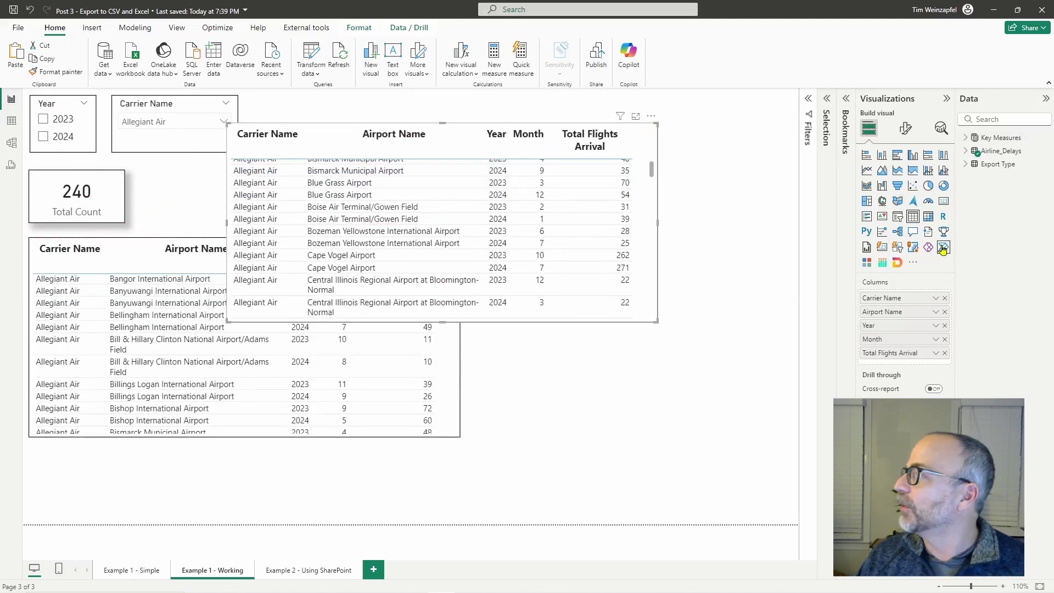
left_click(942, 248)
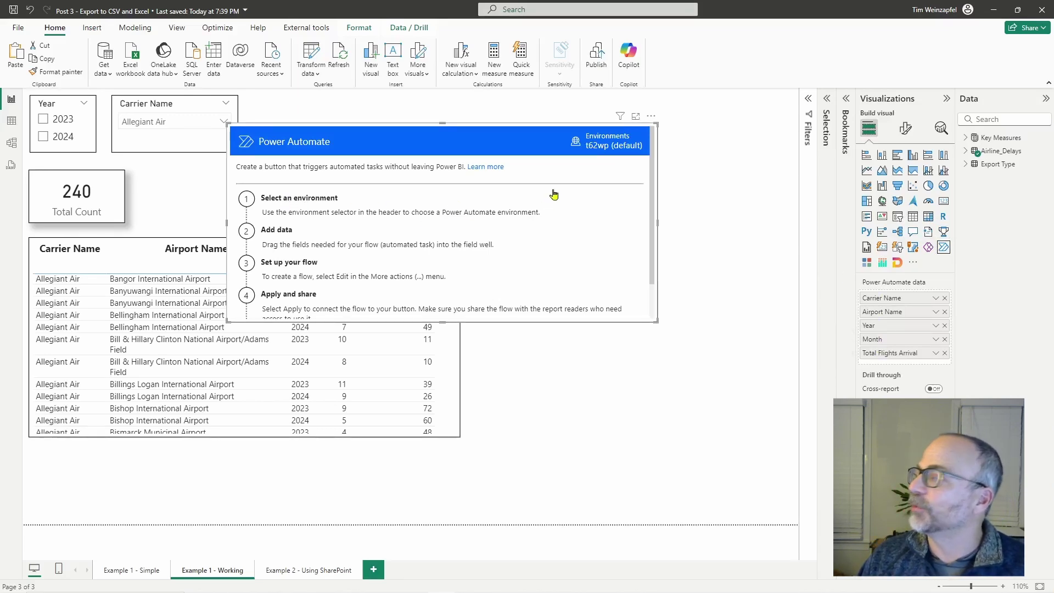
Set the Power Automate visual's environment to Training and open its flows for editing
left_click(605, 144)
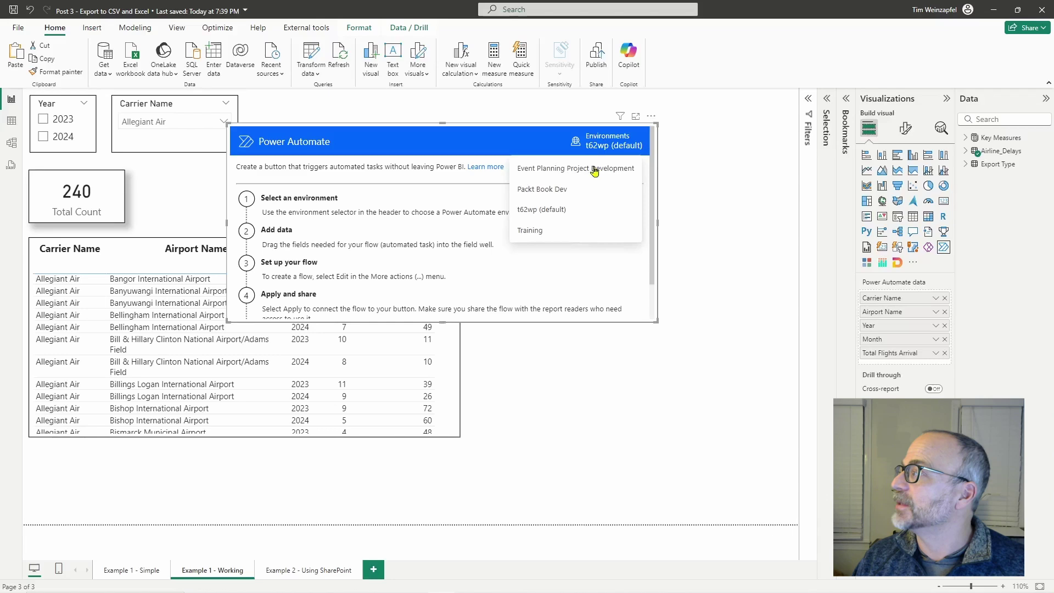
left_click(524, 233)
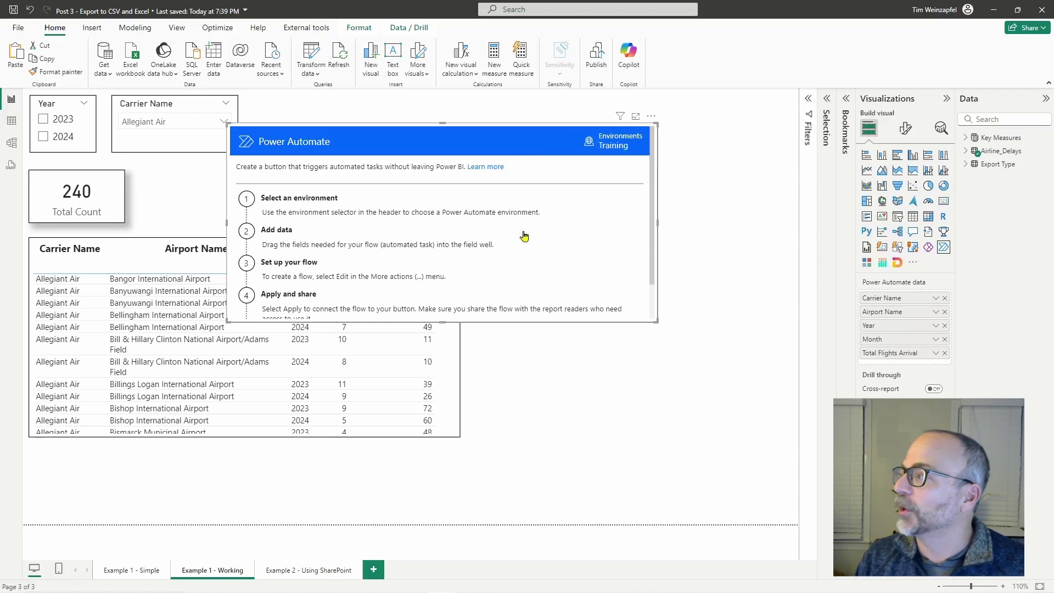
left_click(650, 117)
left_click(677, 129)
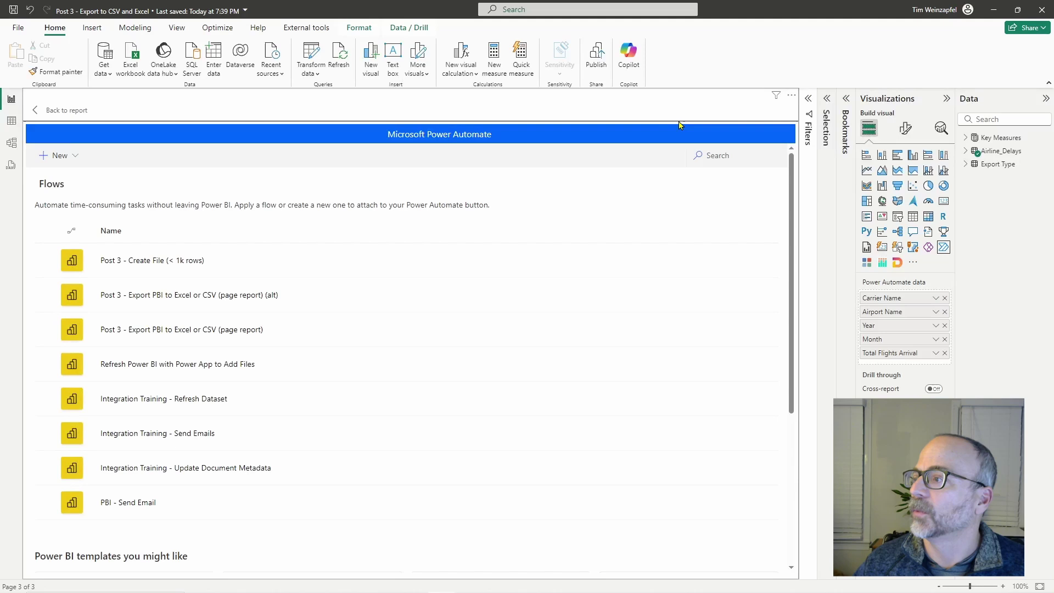
Start a new instant cloud flow and add a Data Operation Create CSV table step
left_click(74, 159)
left_click(82, 222)
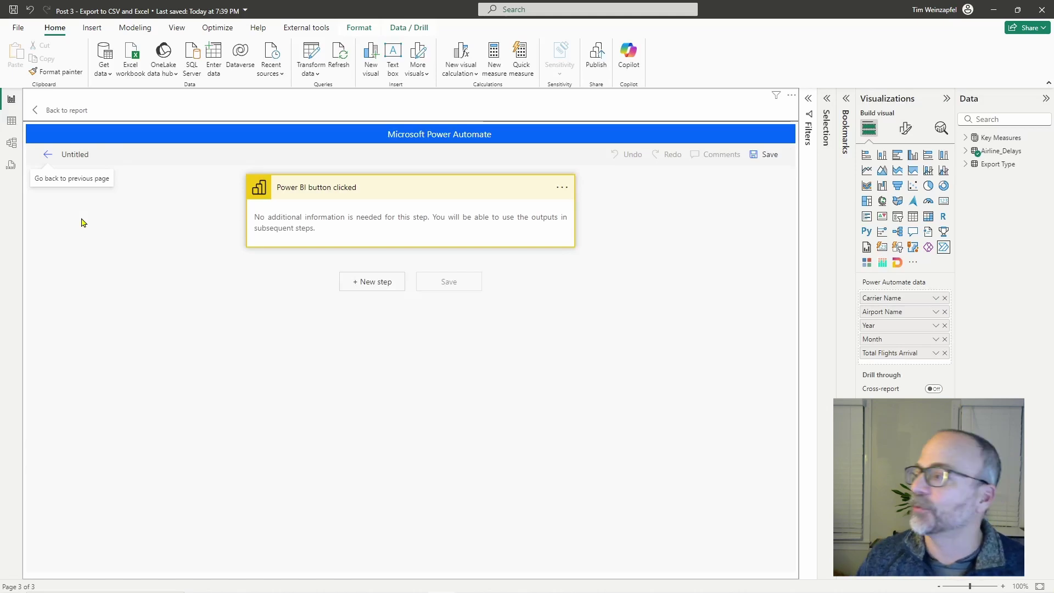
left_click(362, 284)
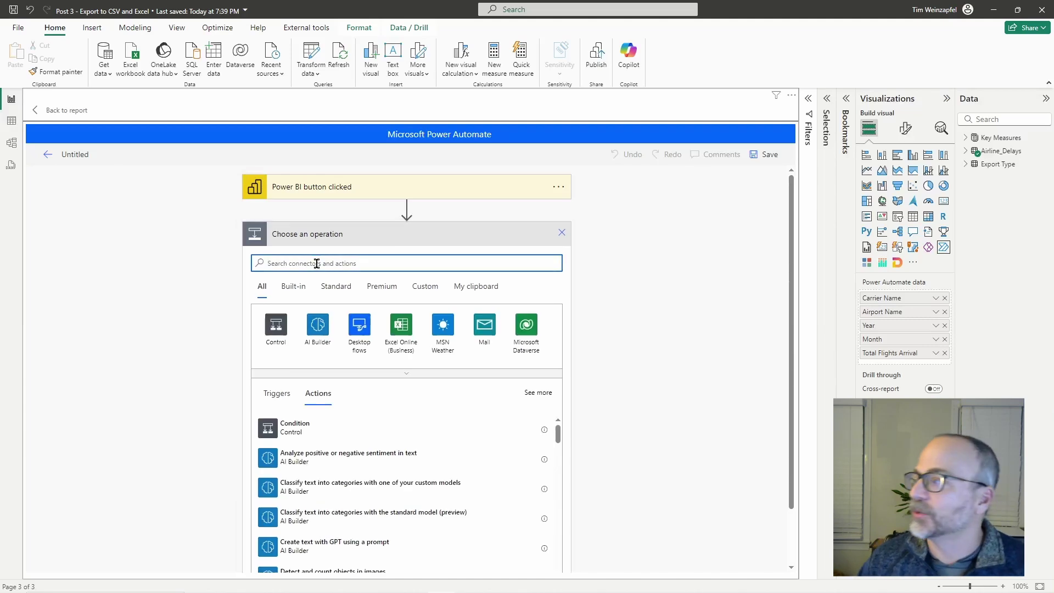
left_click(292, 288)
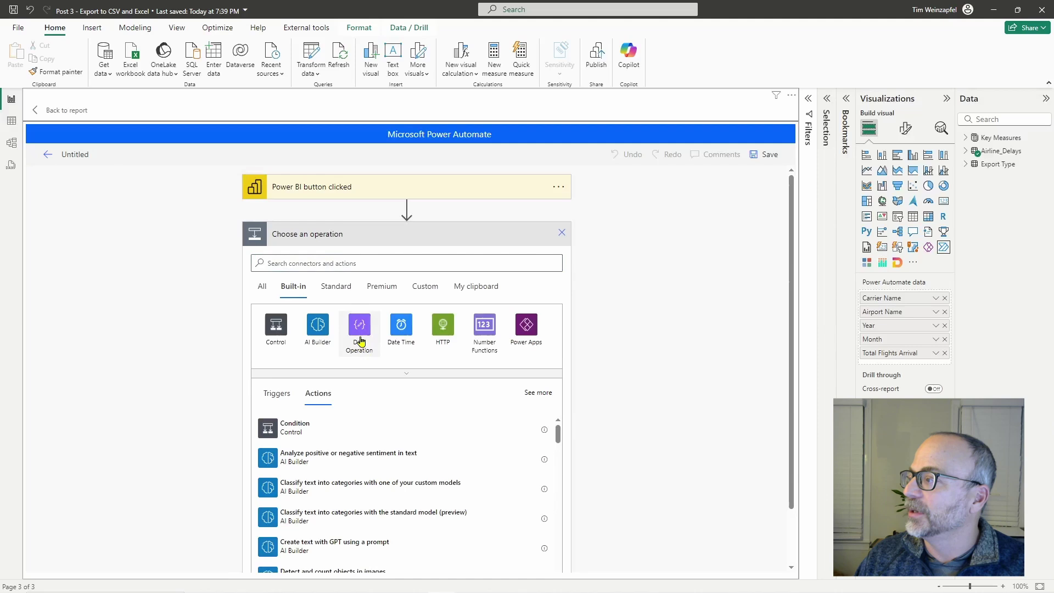
left_click(406, 377)
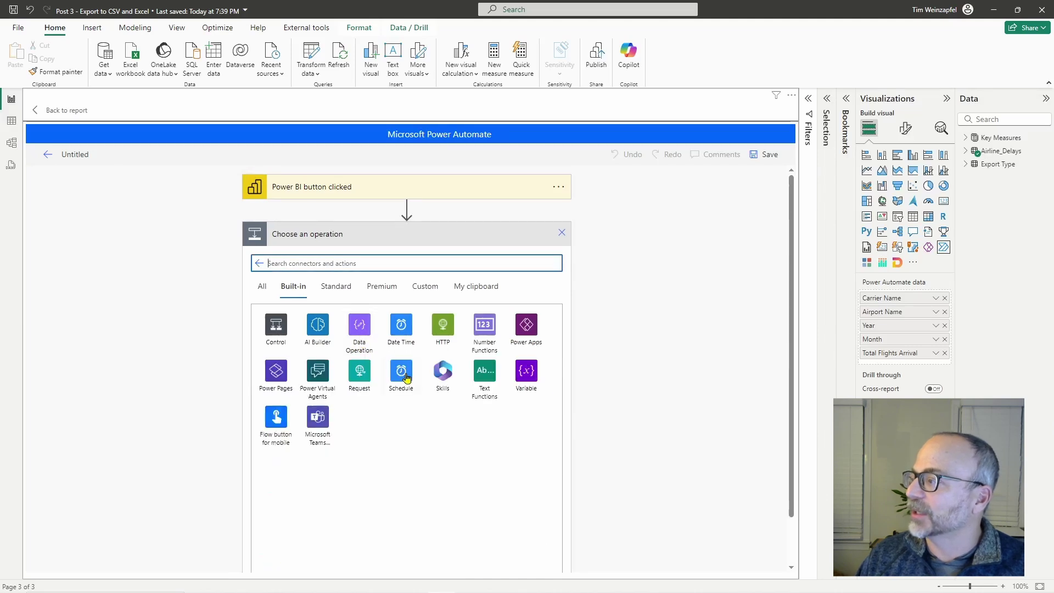
left_click(358, 332)
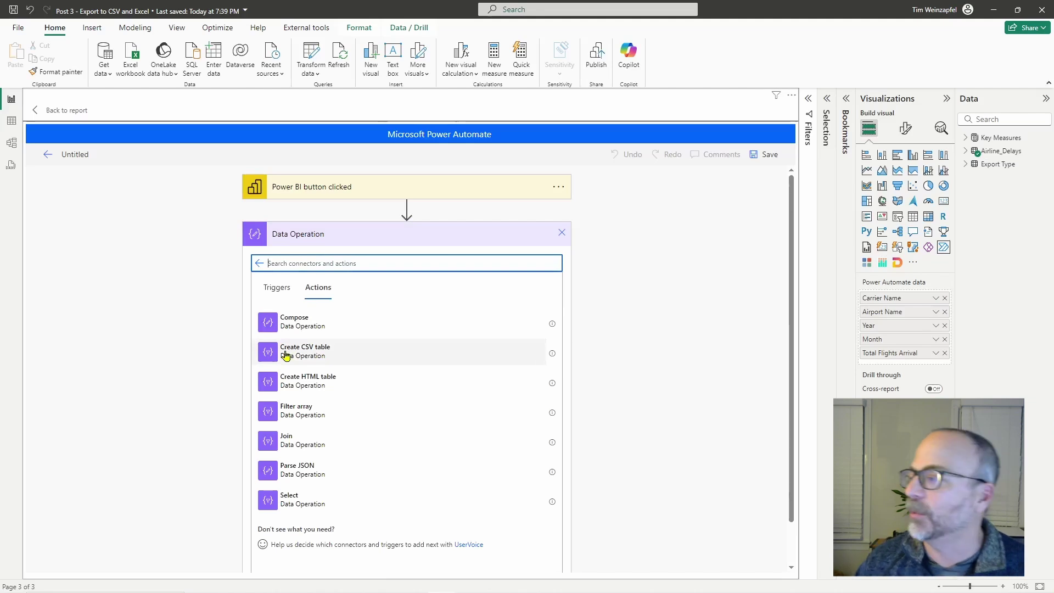
left_click(284, 353)
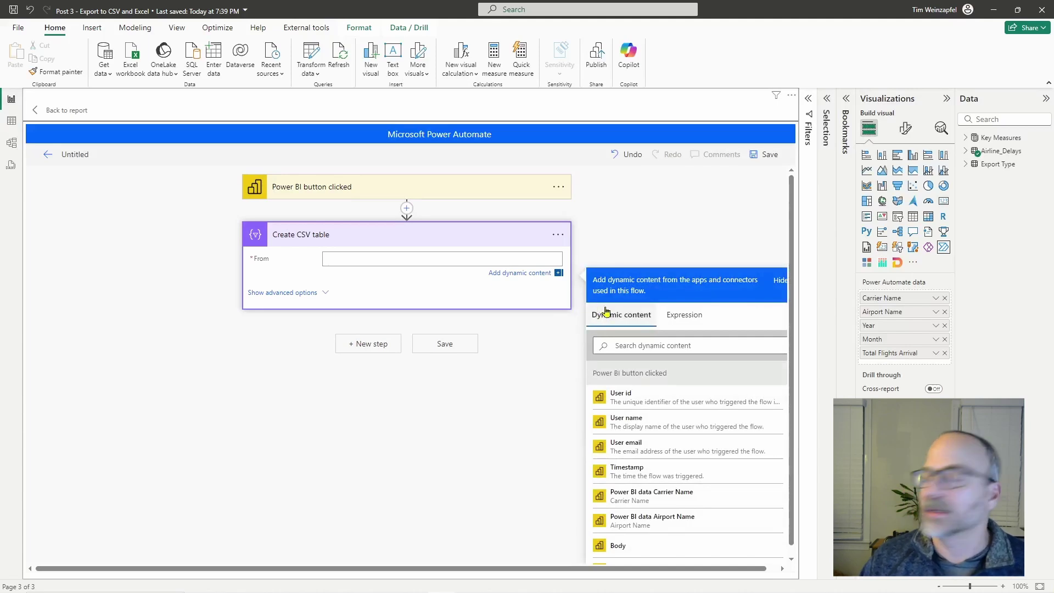
Set the Create CSV table From field to the Power BI data
scroll(664, 383, "down", 3)
scroll(664, 382, "down", 1)
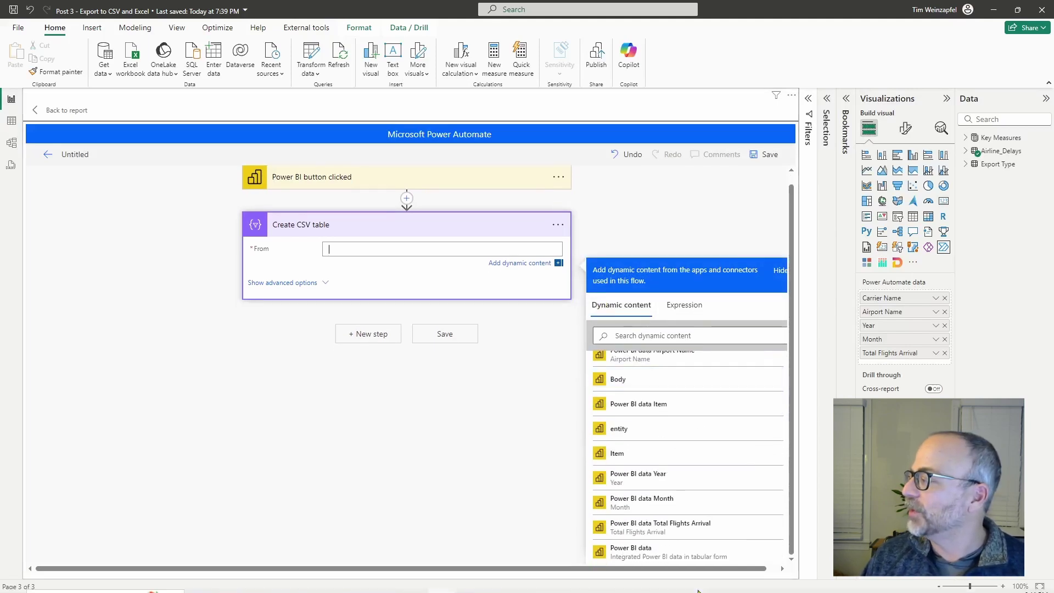
left_click(628, 558)
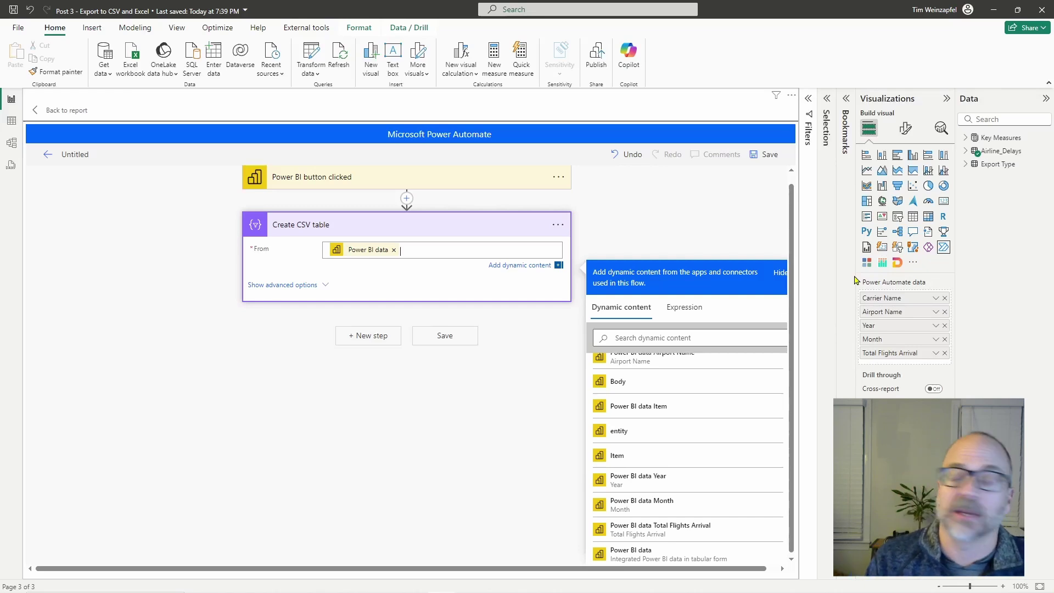
left_click(278, 267)
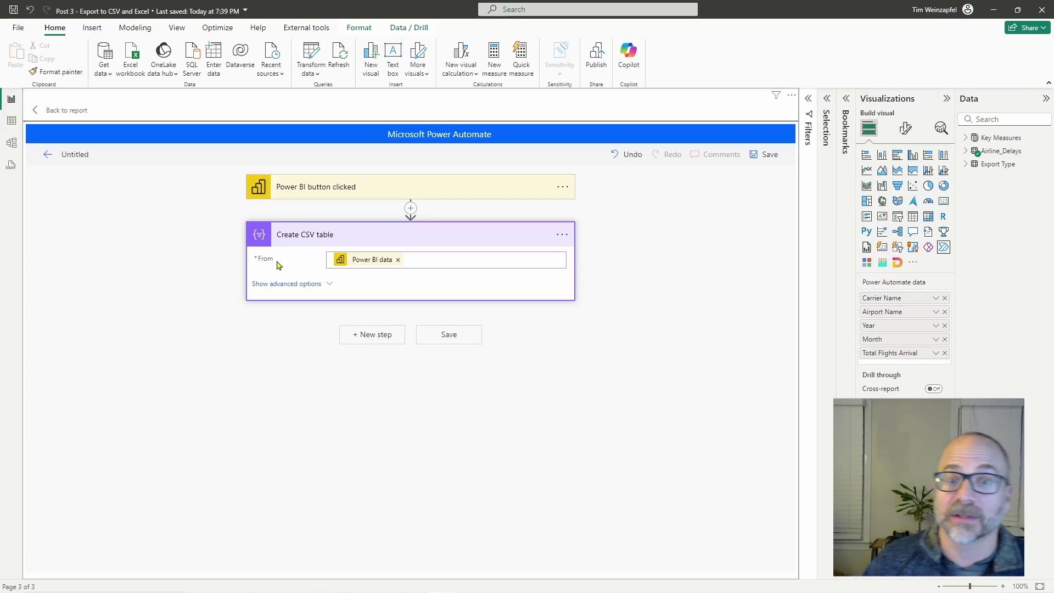
Add Send an email (V2) to User email, subject 'Export Data', body 'Here is the exported date'
left_click(357, 335)
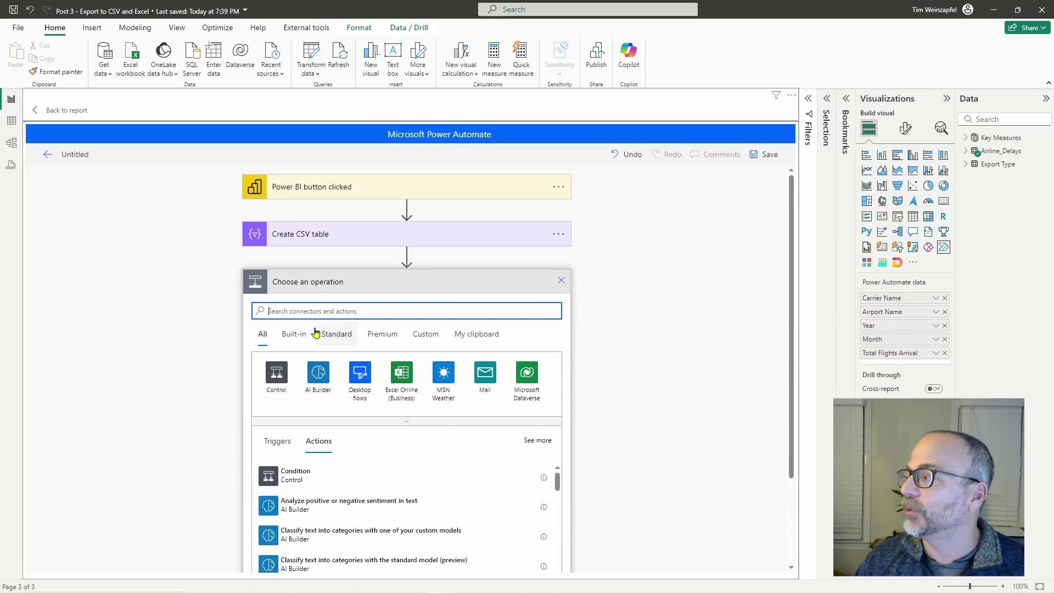
type("s")
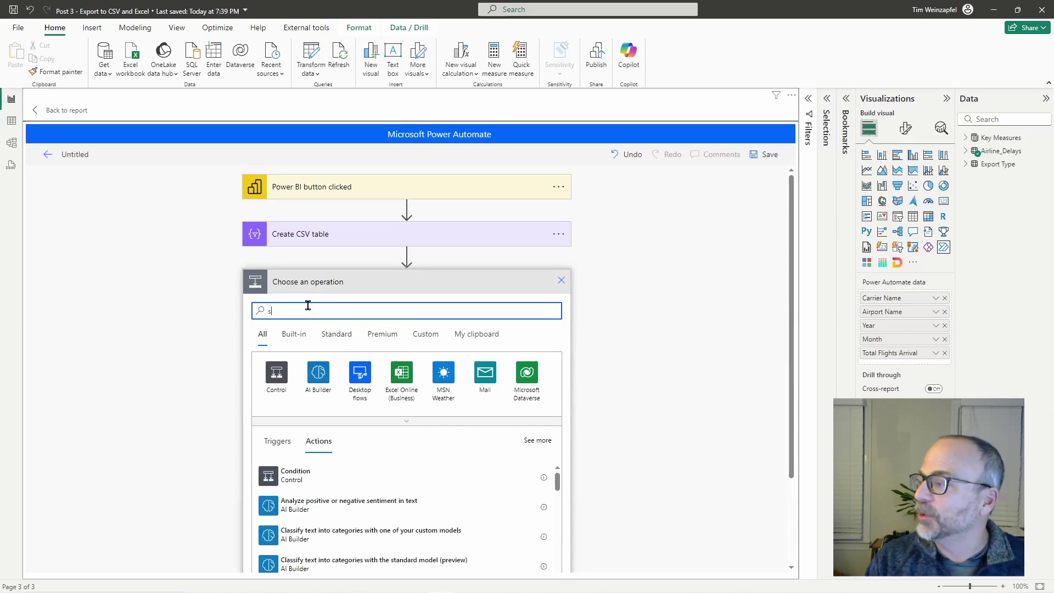
type("end an email")
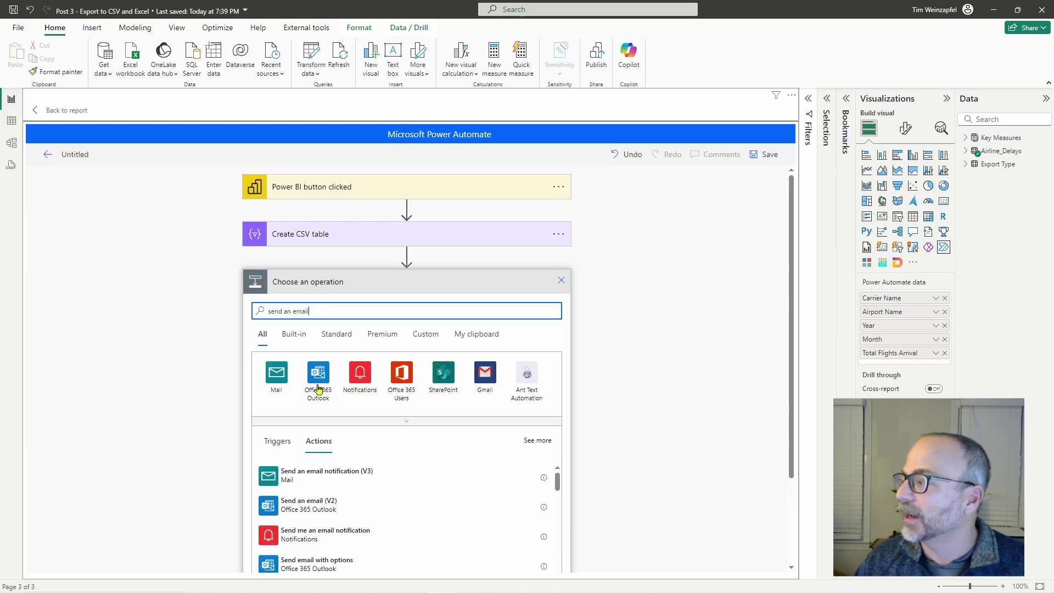
left_click(311, 507)
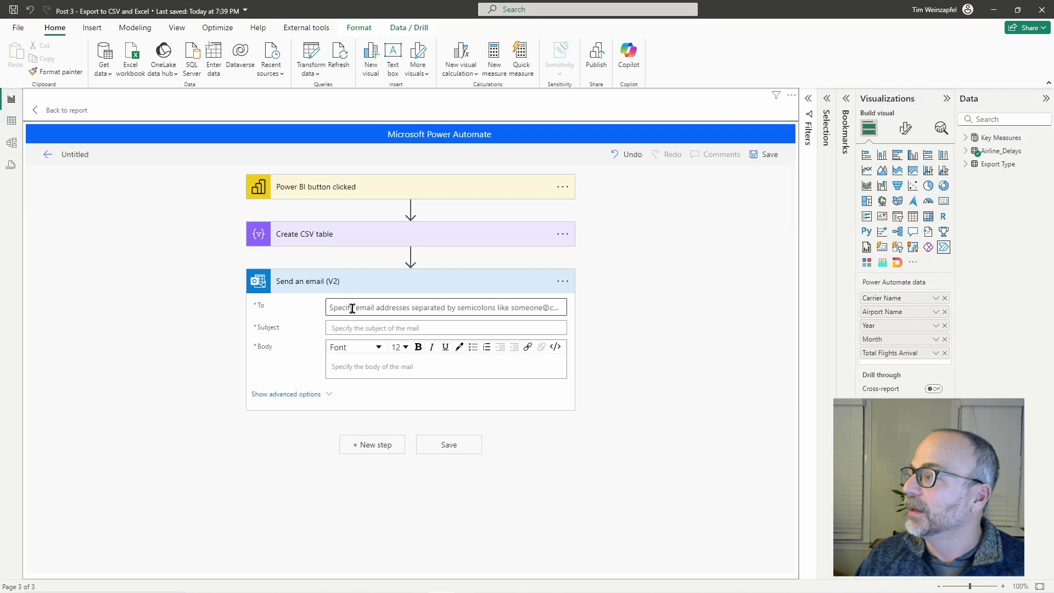
left_click(352, 306)
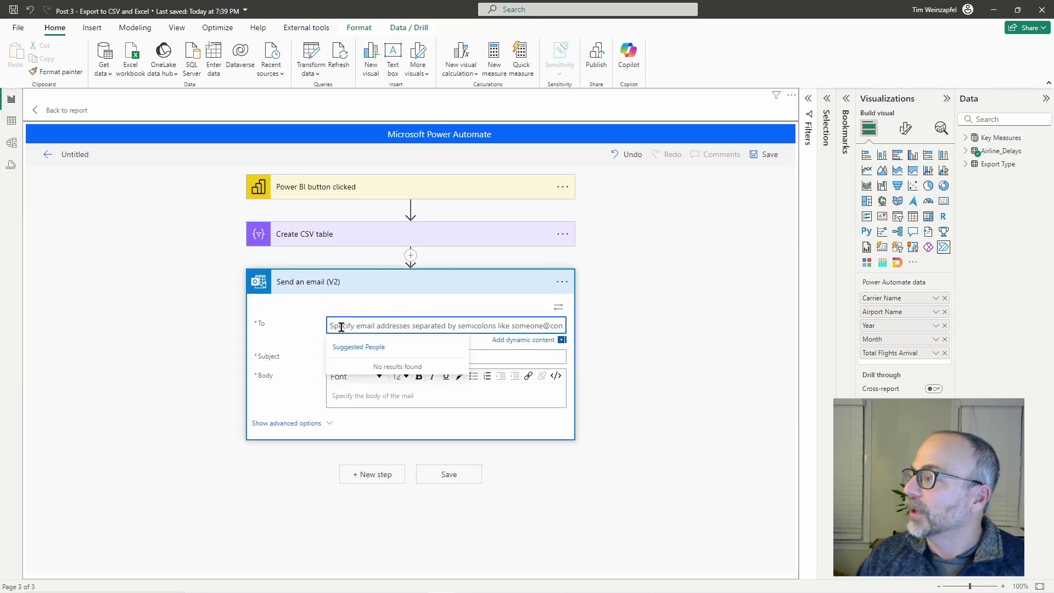
left_click(518, 340)
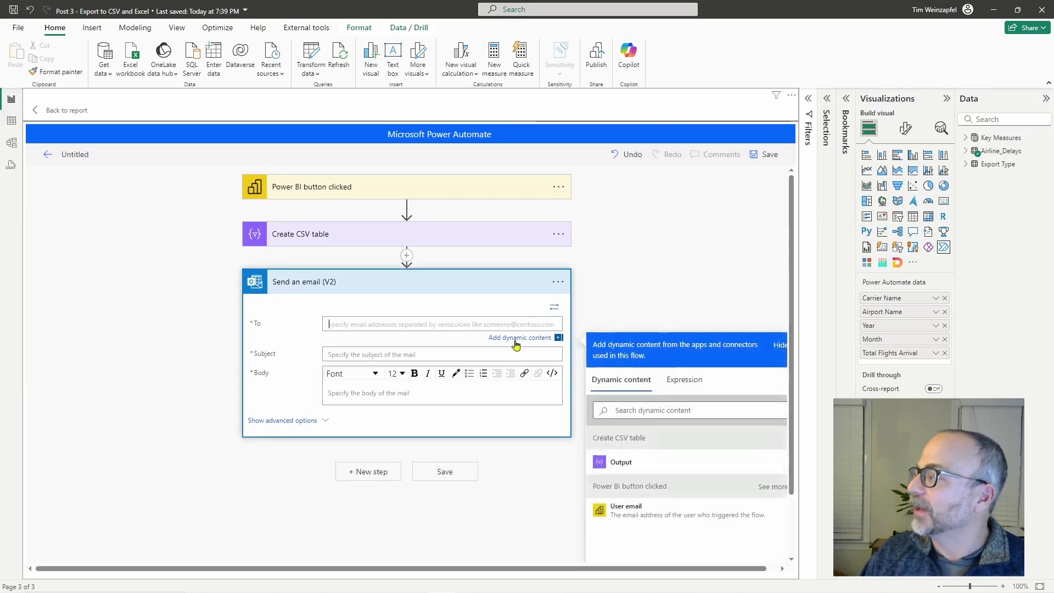
left_click(625, 508)
left_click(339, 357)
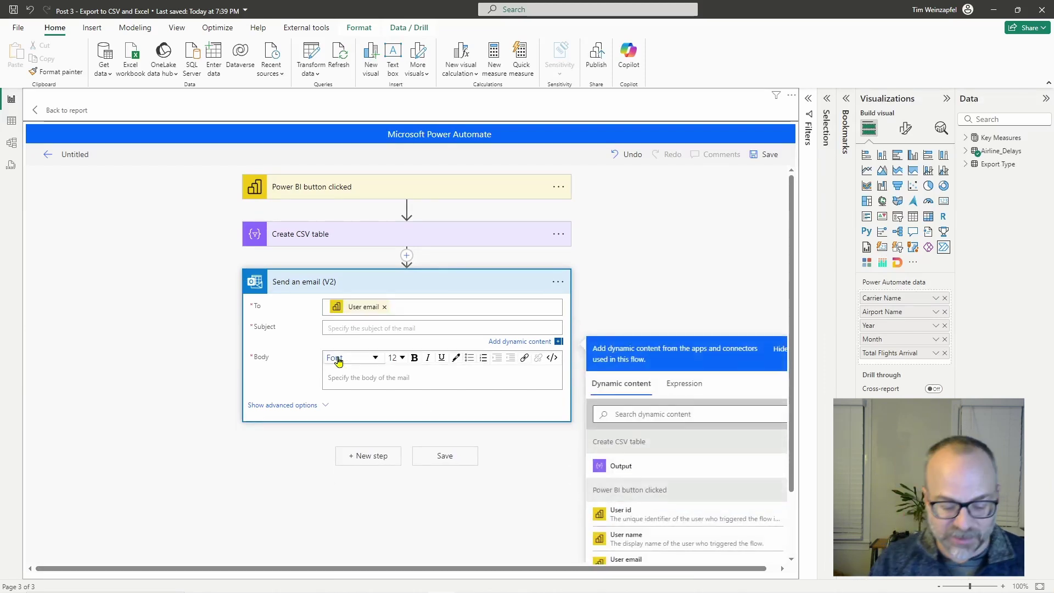
type("Export Data")
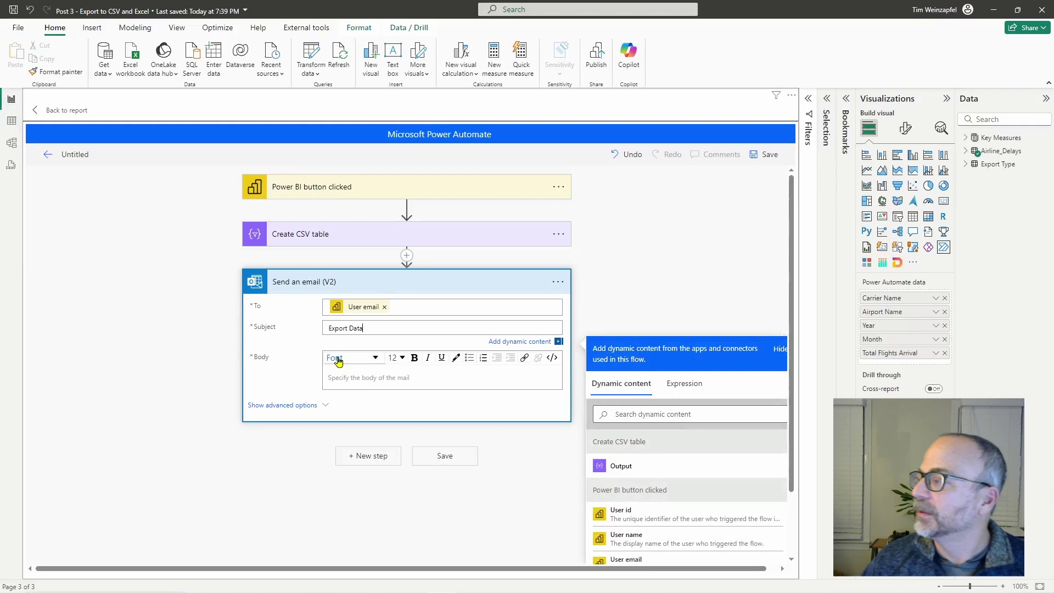
left_click(355, 378)
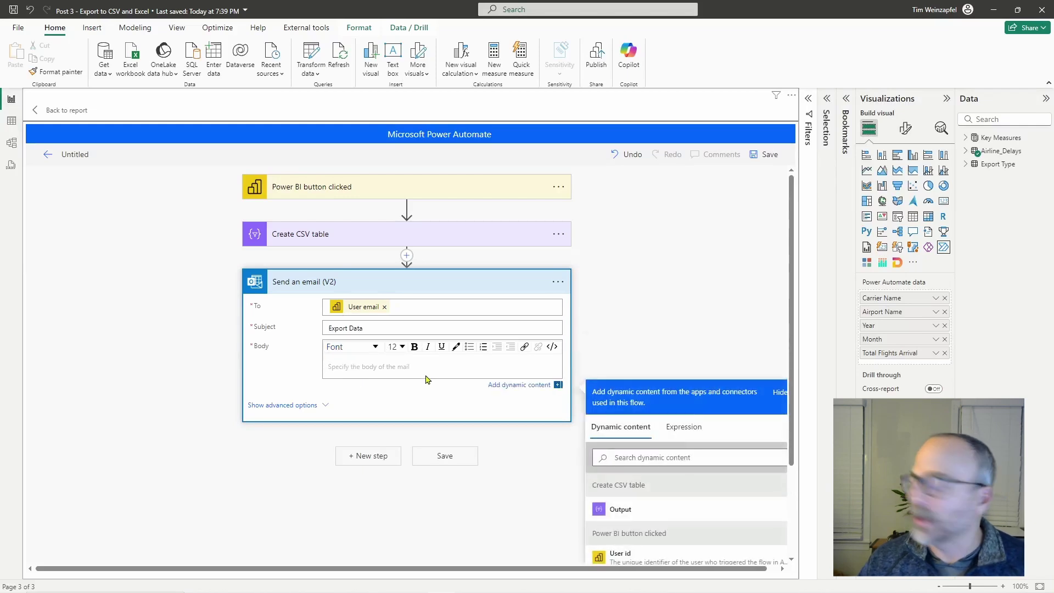
type("Here is the e")
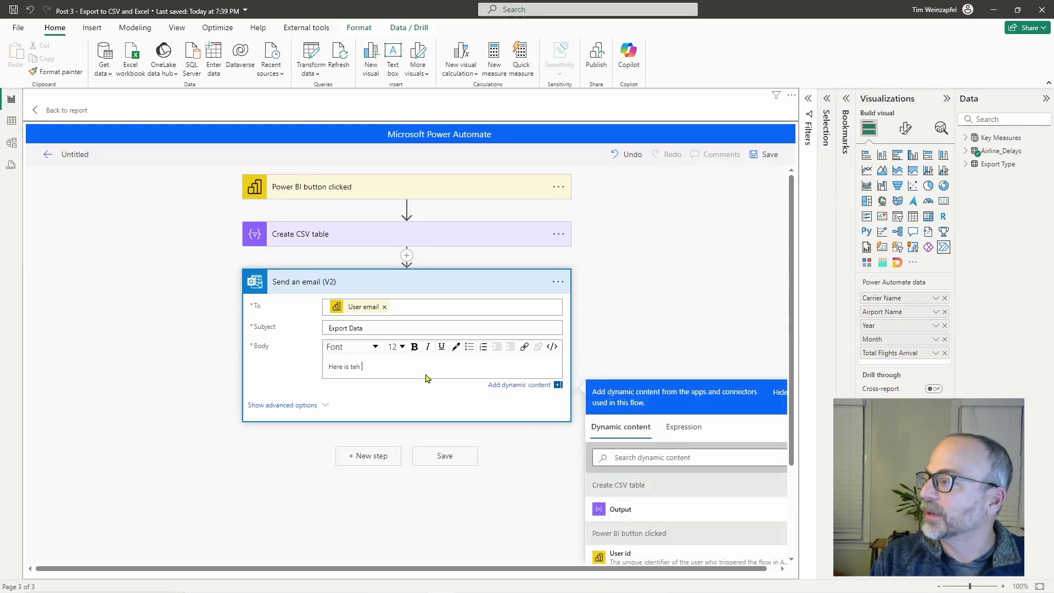
type("xporte")
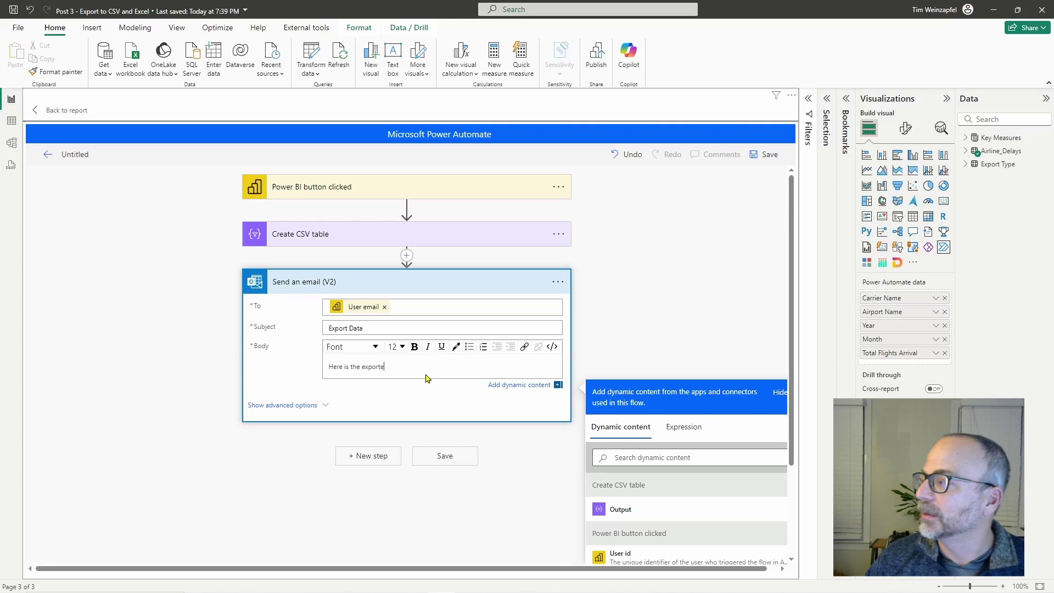
type("d date")
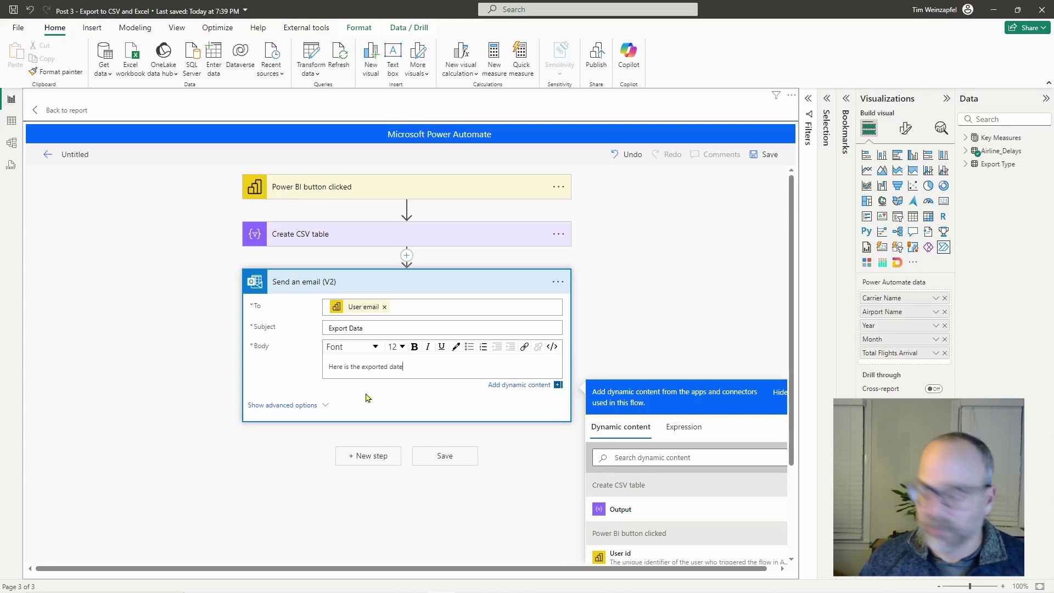
Attach the CSV table Output as 'Exported Data' and collapse the email step
left_click(323, 404)
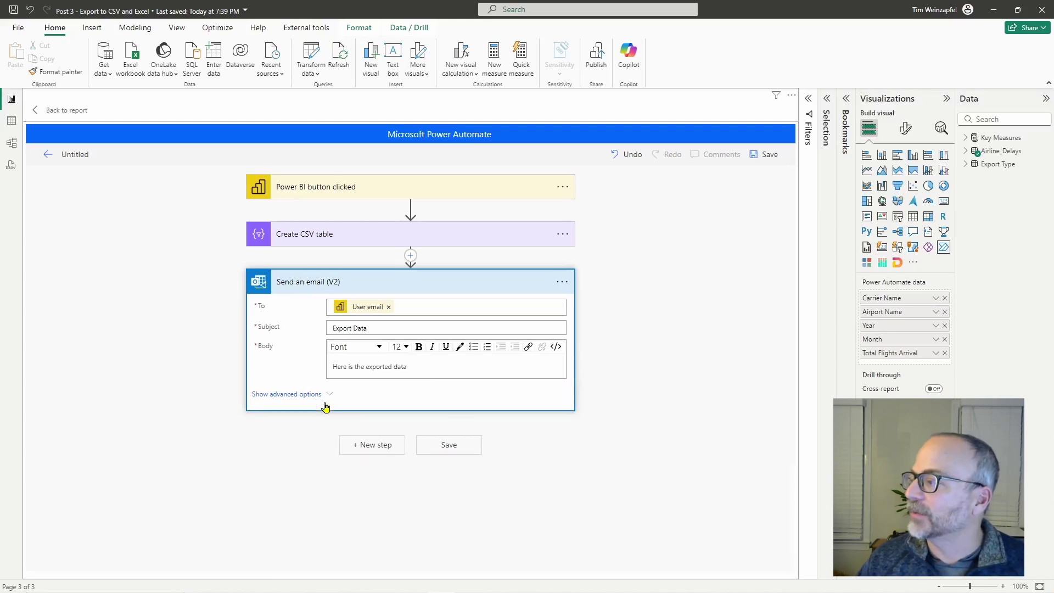
scroll(351, 405, "down", 2)
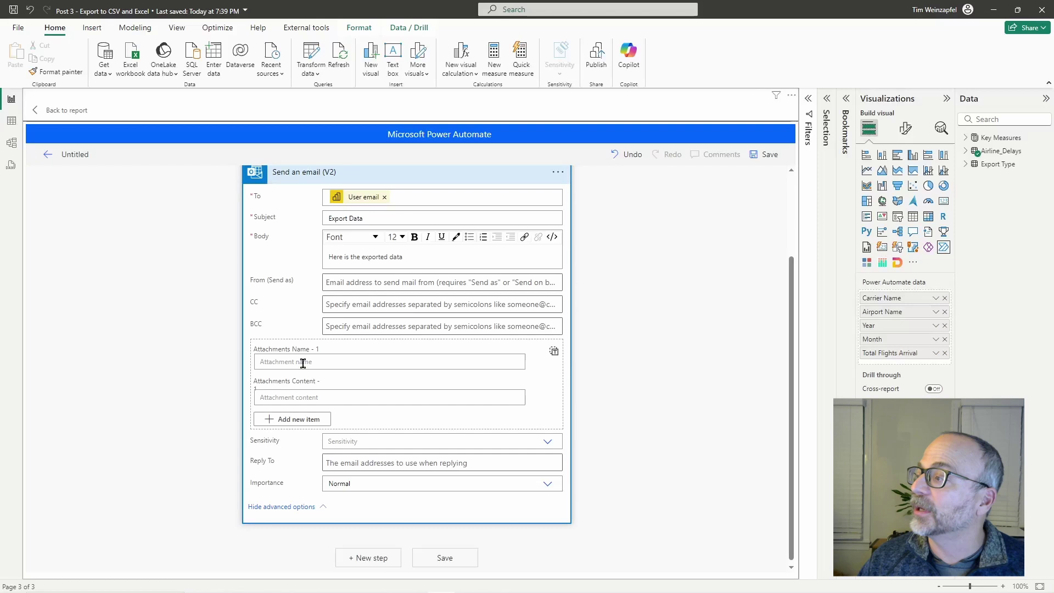
left_click(336, 360)
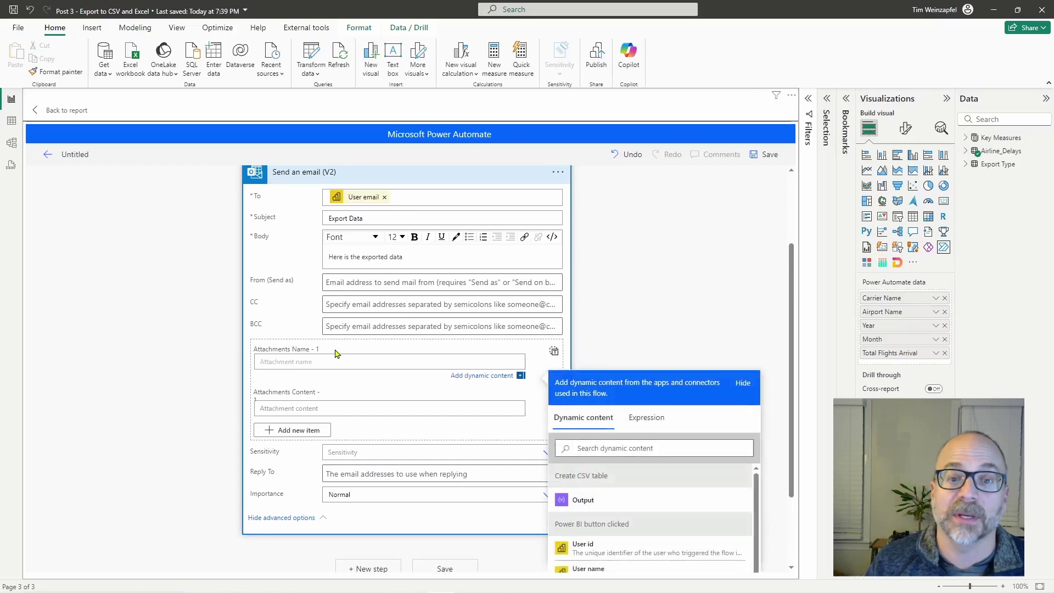
type("Export")
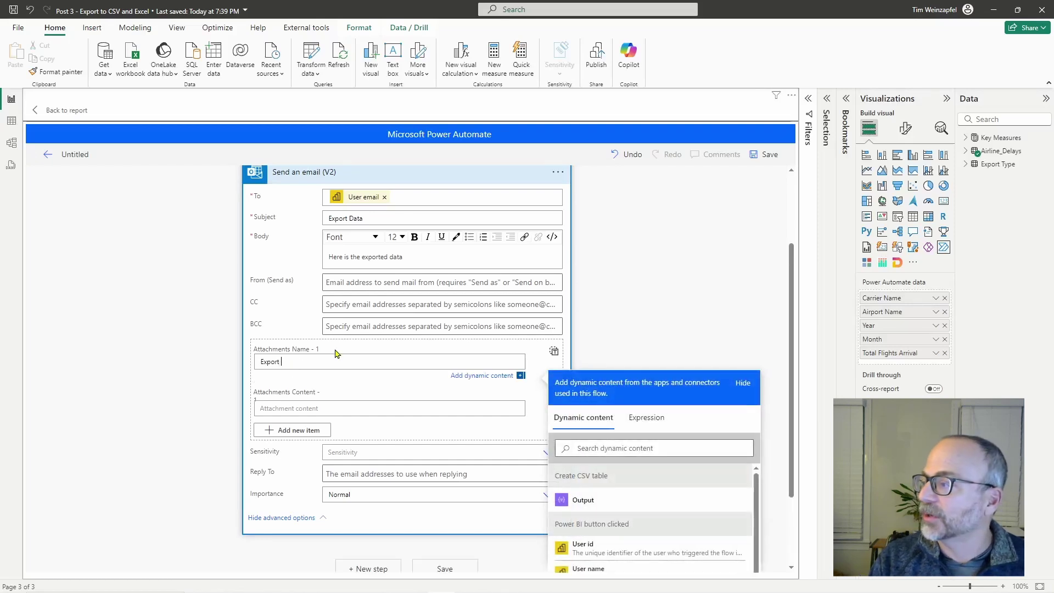
type("ed Data.csv")
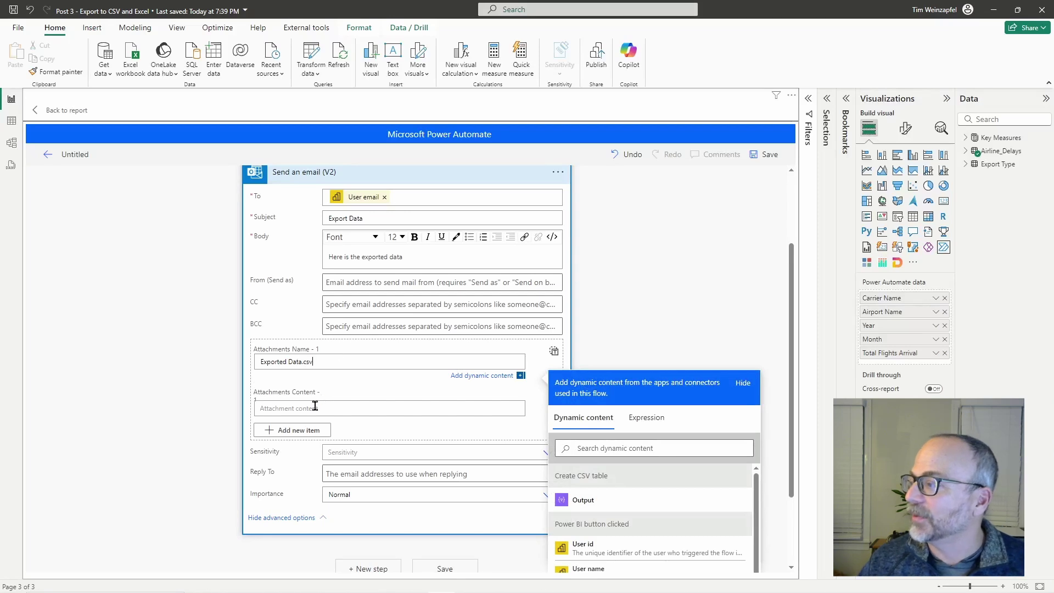
left_click(313, 406)
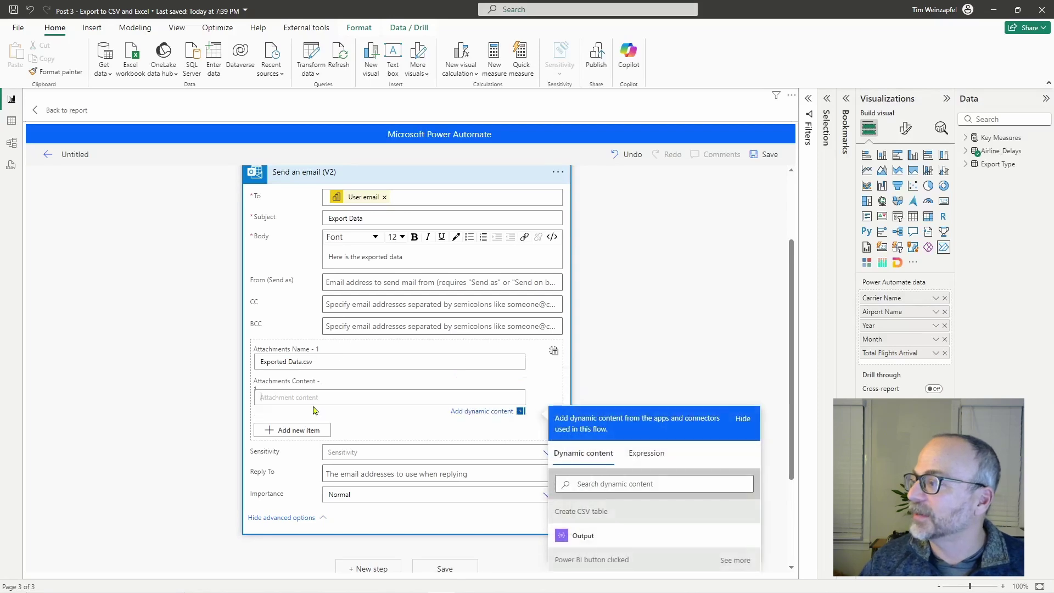
left_click(582, 535)
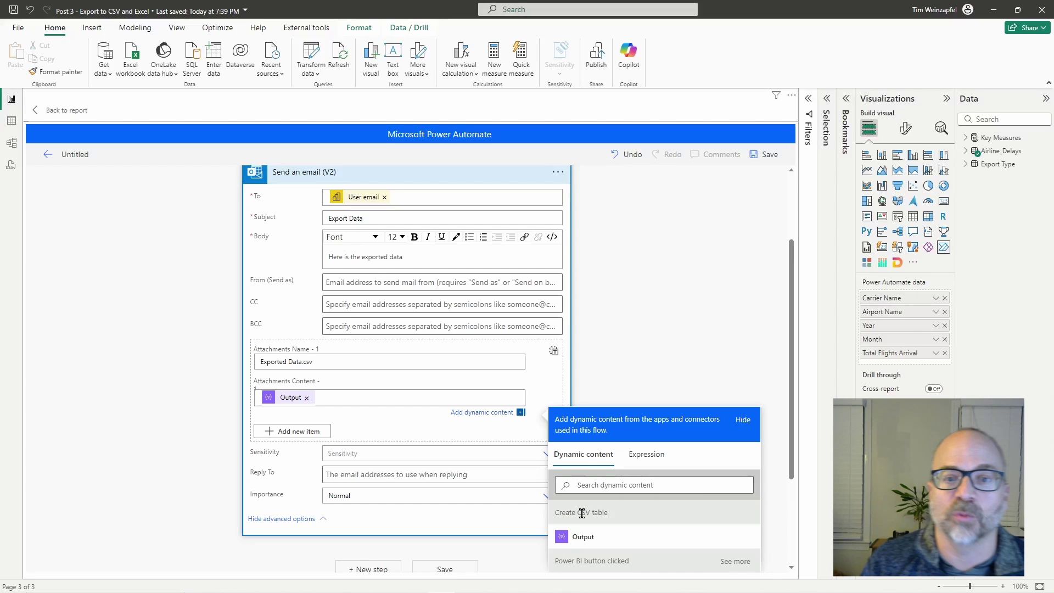
left_click(619, 255)
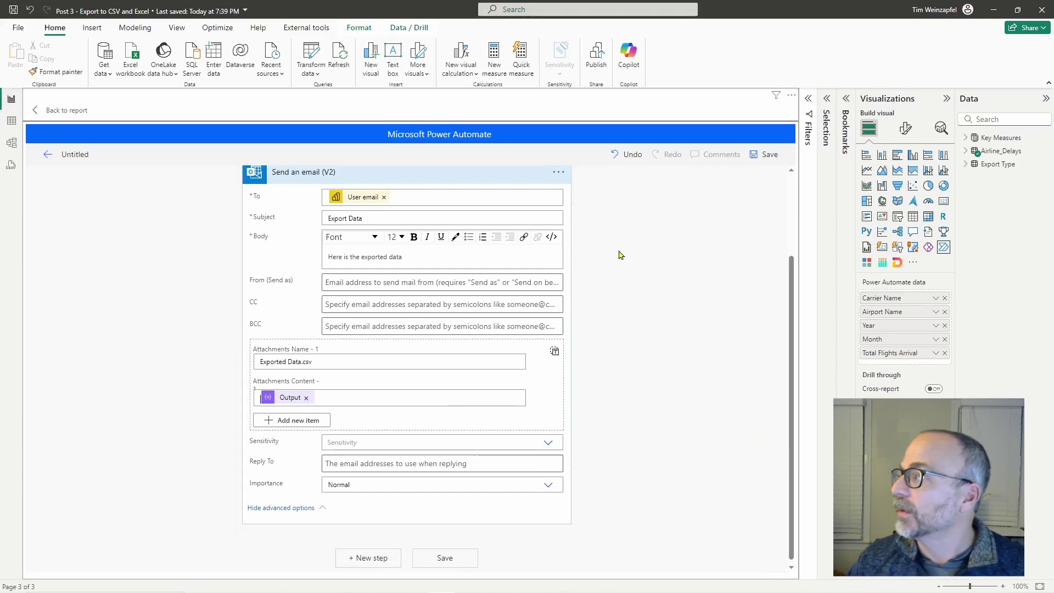
scroll(433, 256, "up", 2)
left_click(415, 282)
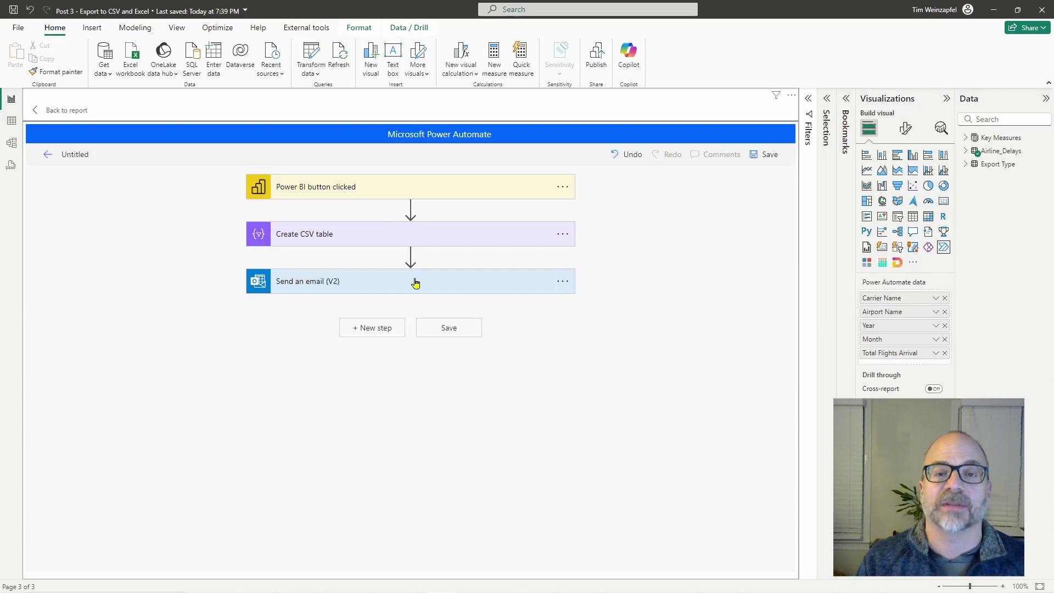
Add a SharePoint Create file step on the Power Platform Training site
left_click(370, 328)
type("sharepoint")
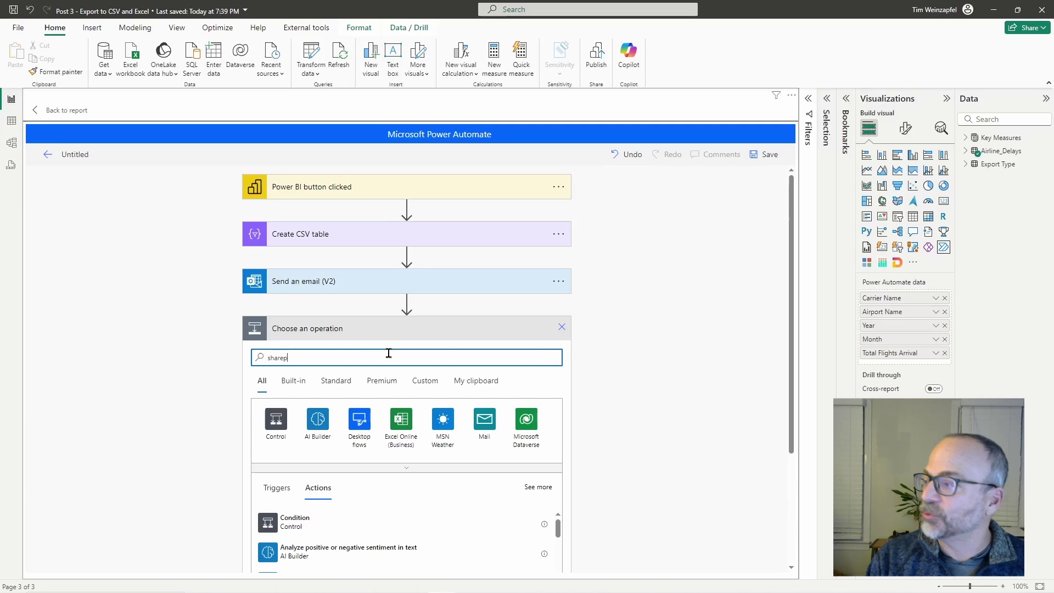
left_click(284, 417)
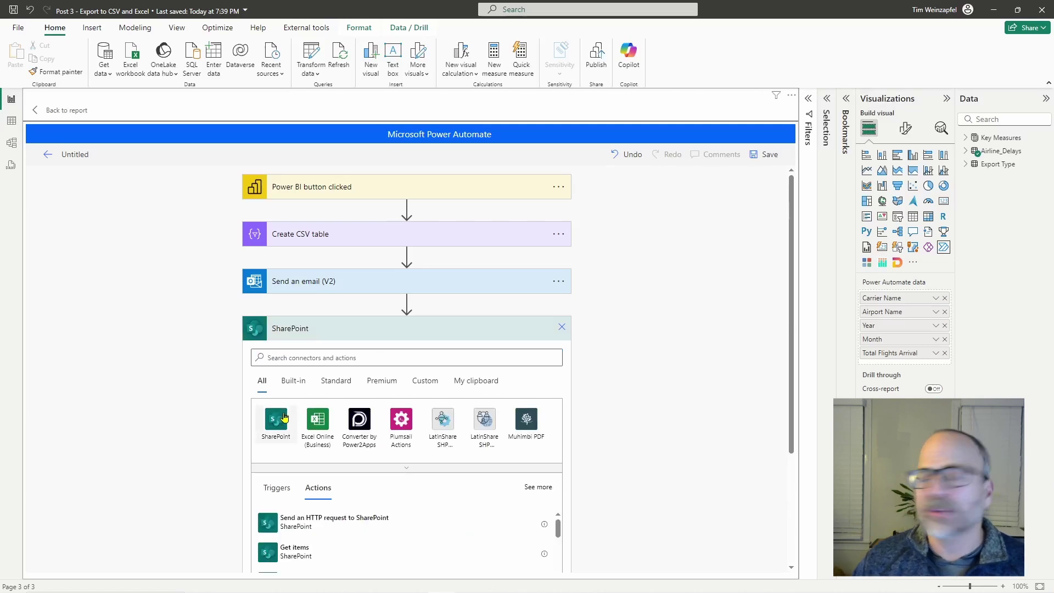
scroll(284, 417, "down", 2)
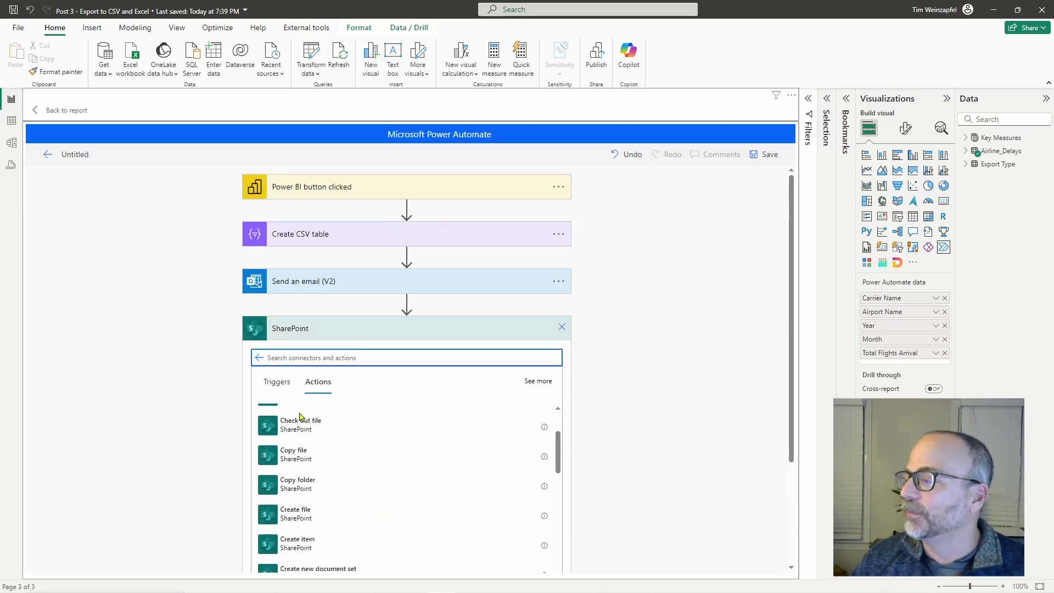
scroll(604, 459, "down", 1)
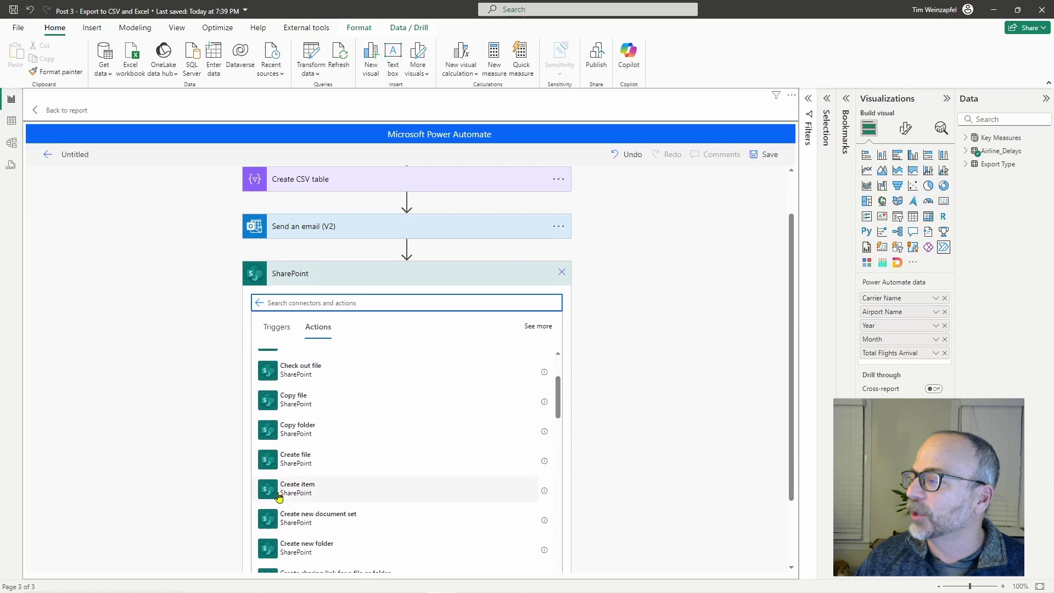
left_click(285, 460)
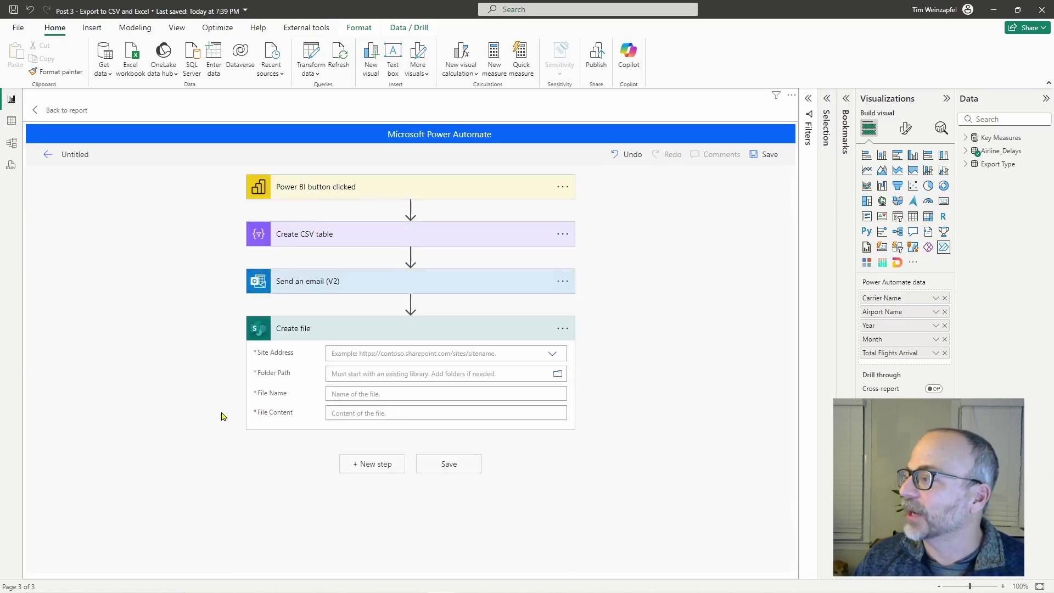
left_click(552, 354)
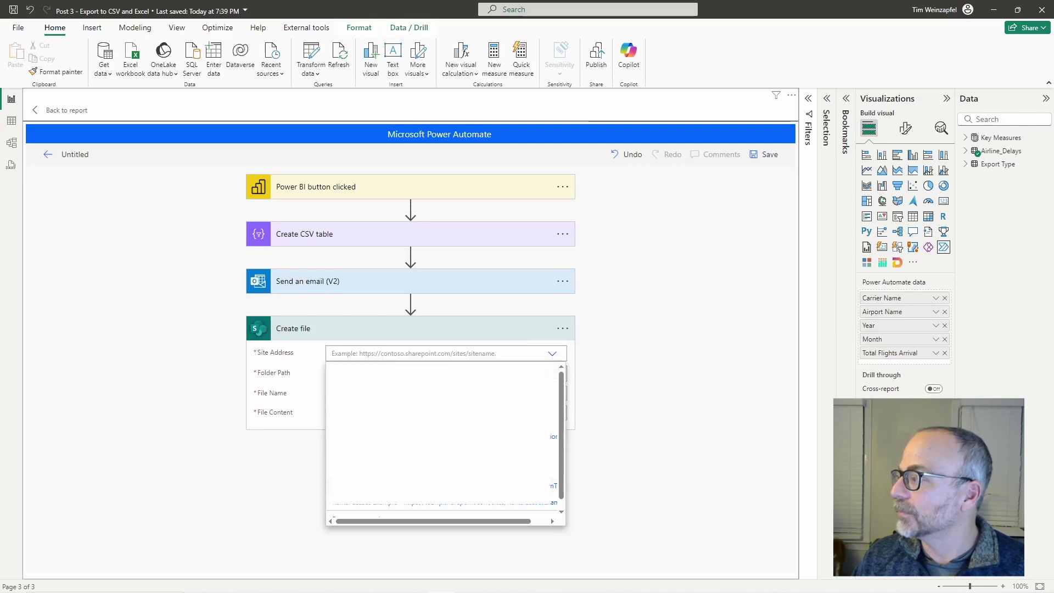
left_click(552, 370)
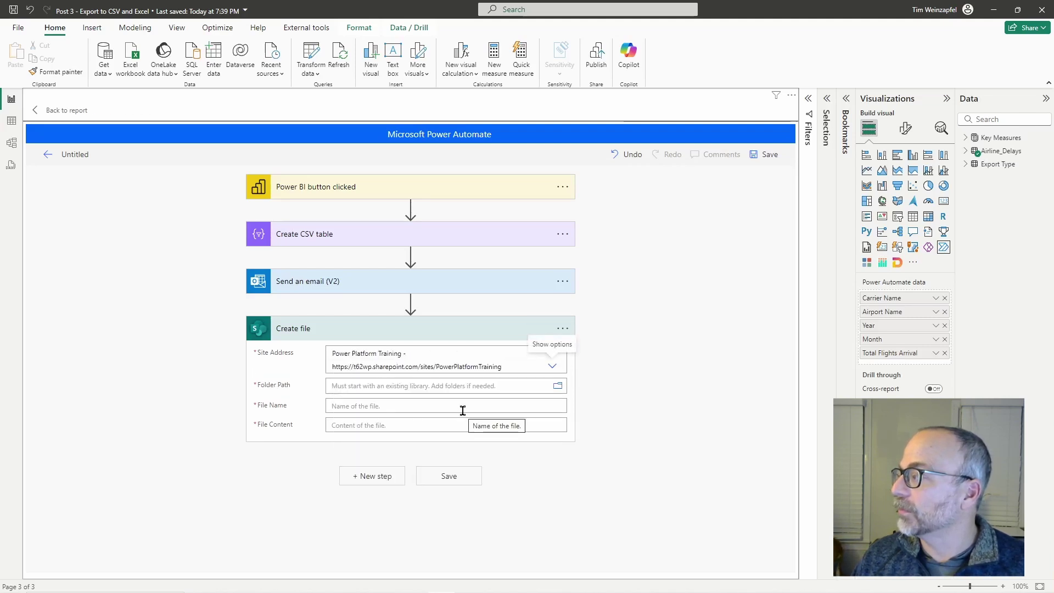
Set folder path to /Shared Documents/Exported Data and file name Exported Data.csv
left_click(557, 388)
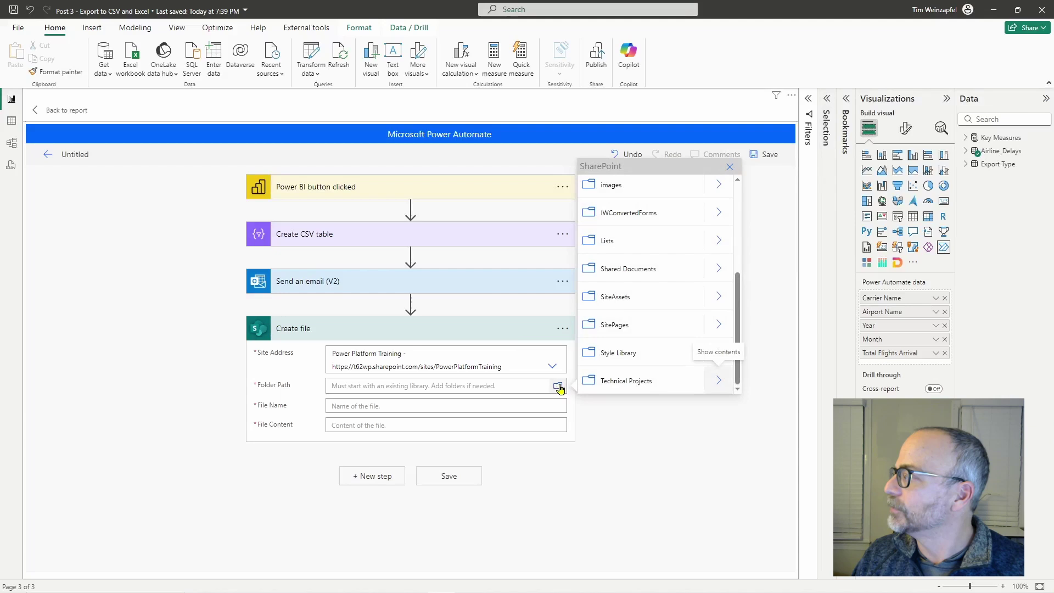
left_click(719, 268)
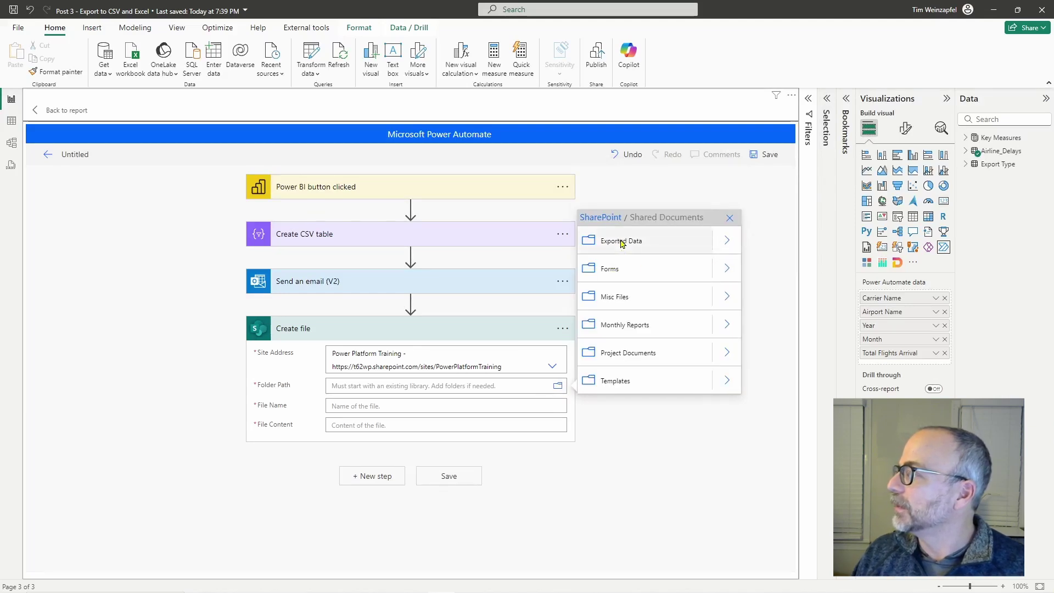
left_click(618, 241)
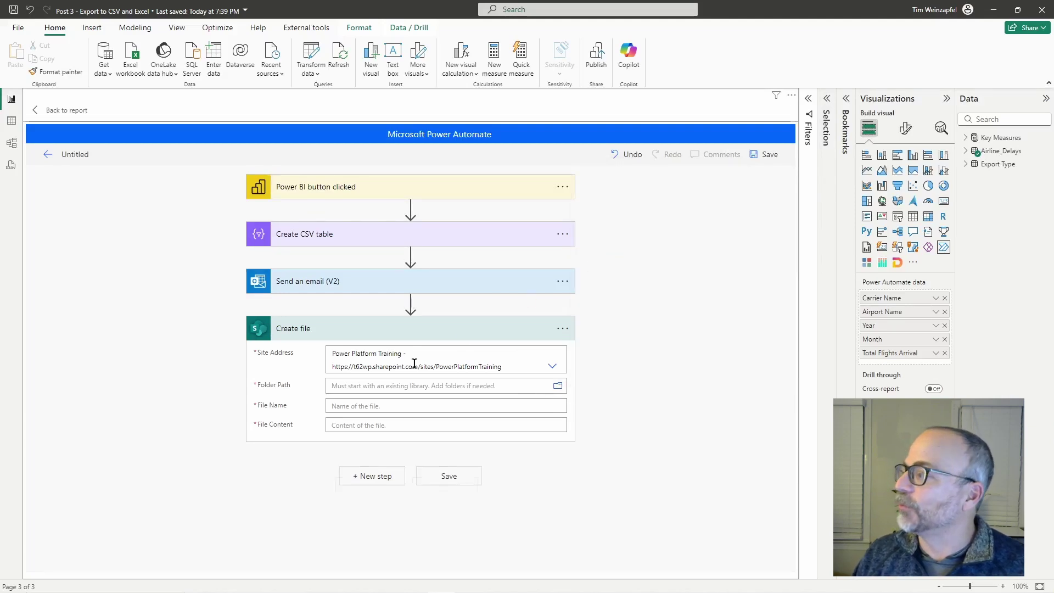
left_click(366, 418)
type("Exported Data")
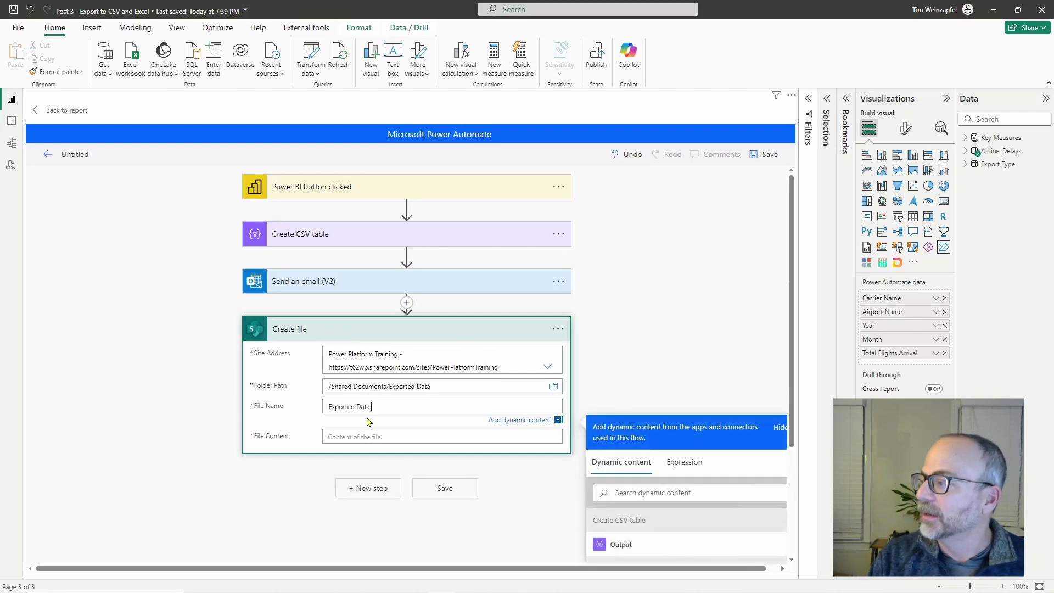
type(".csv")
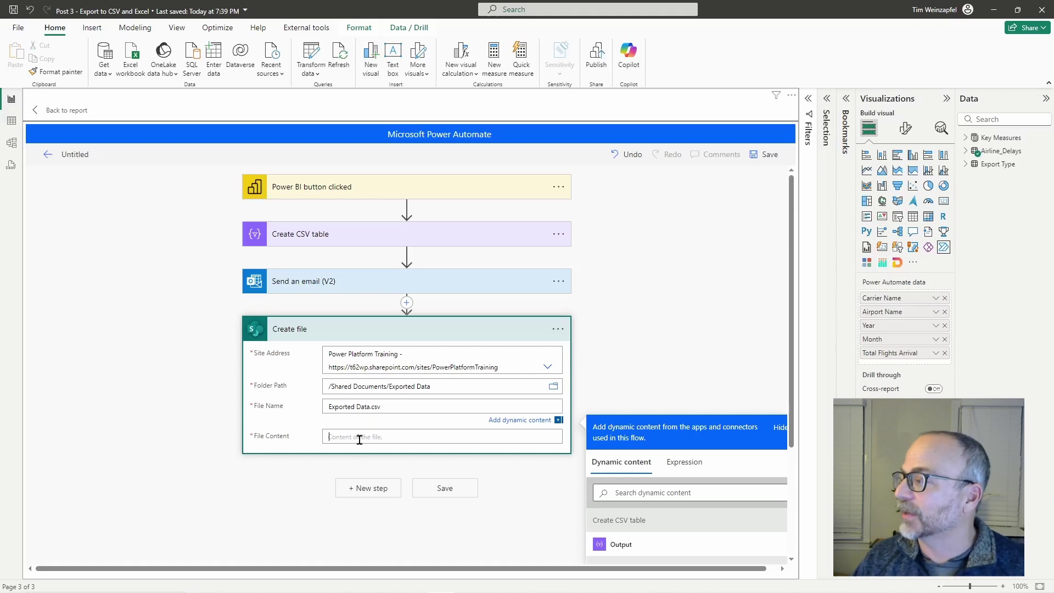
left_click(360, 437)
scroll(505, 399, "down", 1)
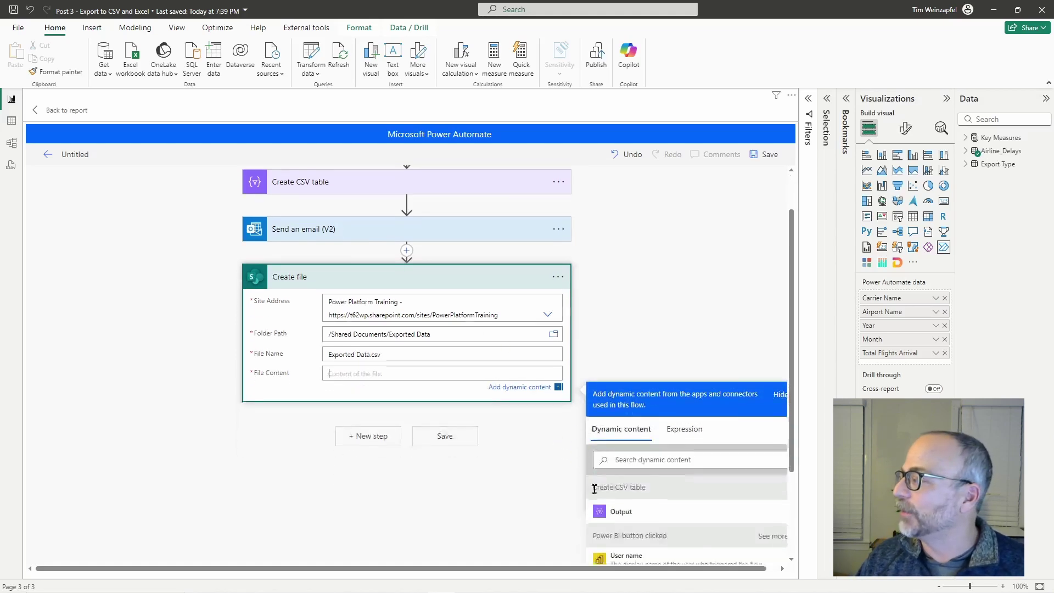
Pick the Create CSV table Output from dynamic content as the File Content
left_click(618, 509)
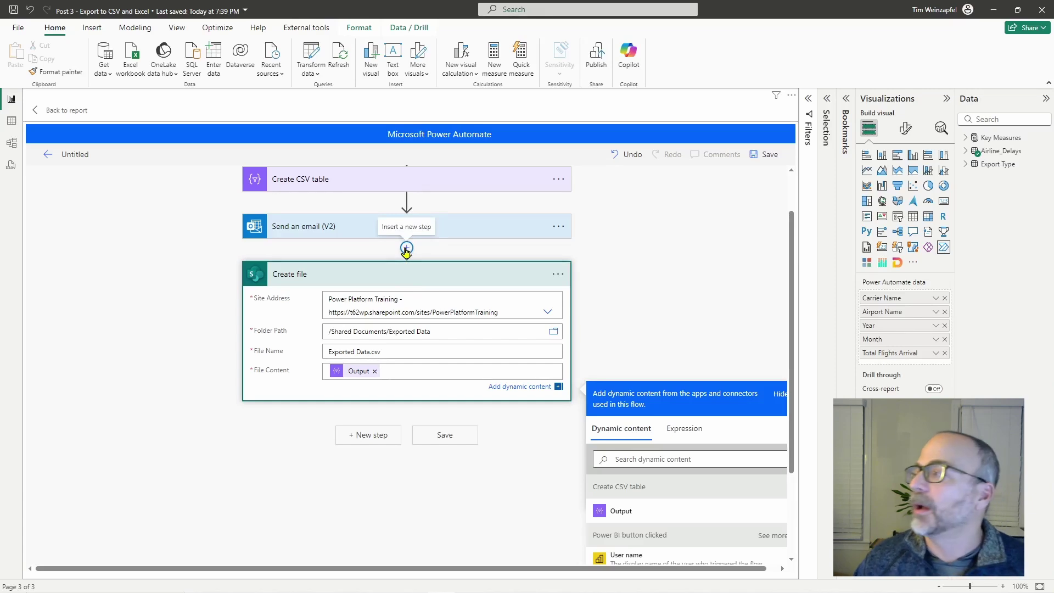
Insert a SharePoint Delete file action between the email step and Create file
left_click(406, 249)
left_click(410, 303)
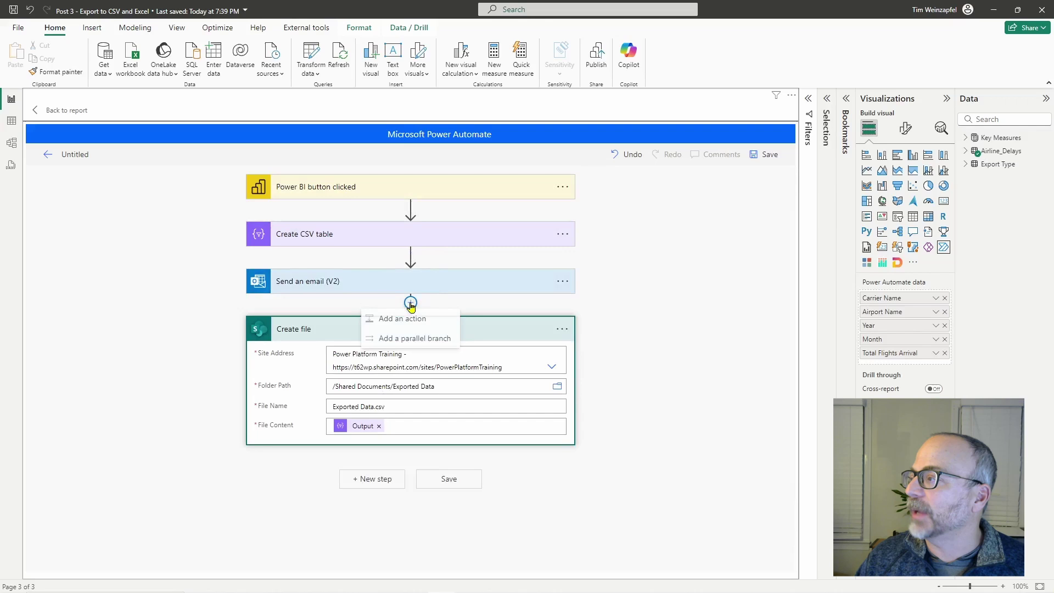
left_click(401, 318)
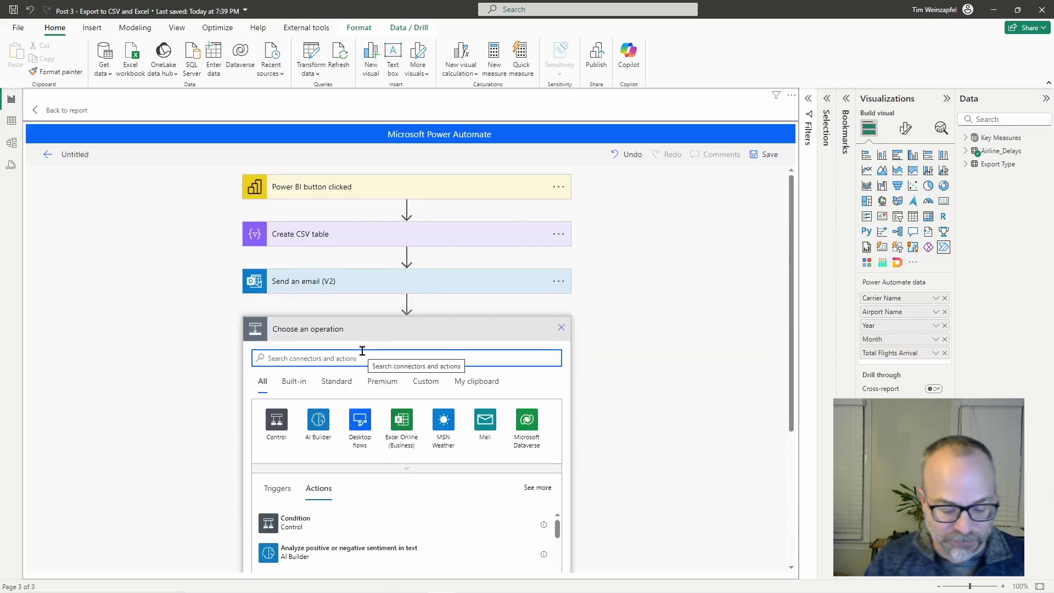
type("sharepoint")
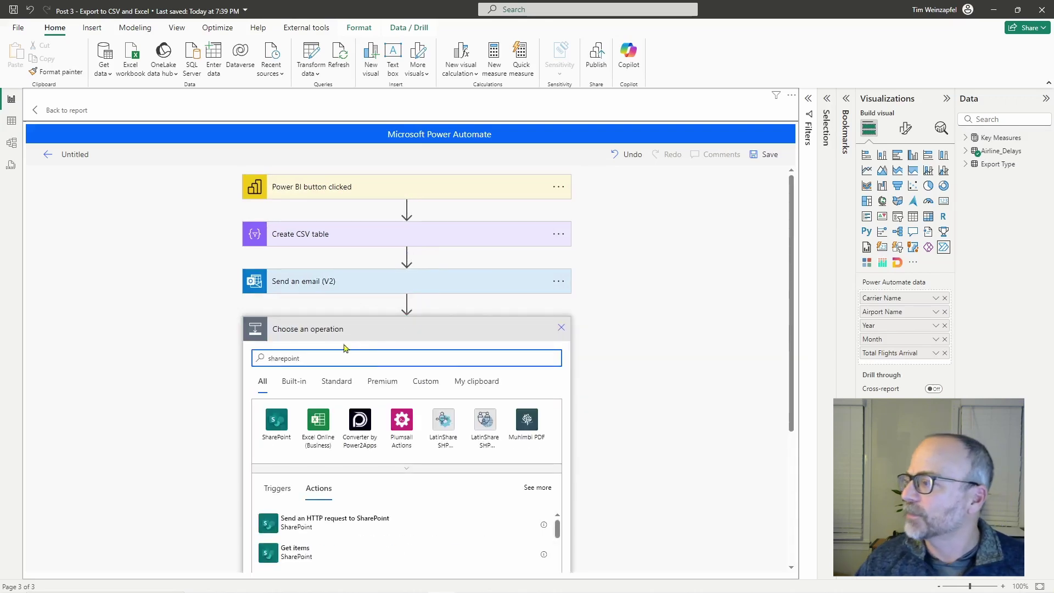
left_click(274, 422)
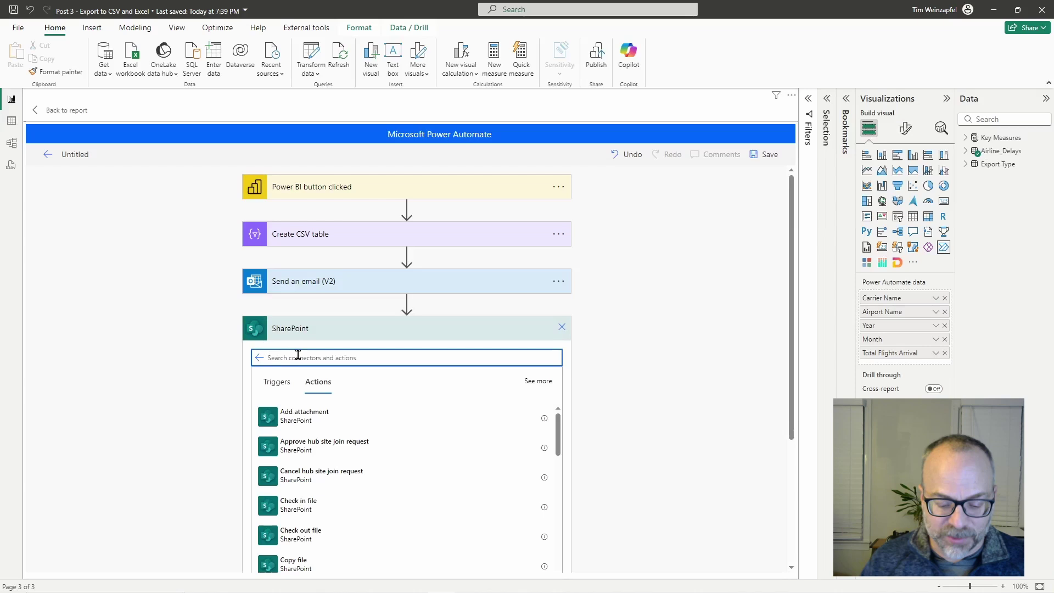
type("delete")
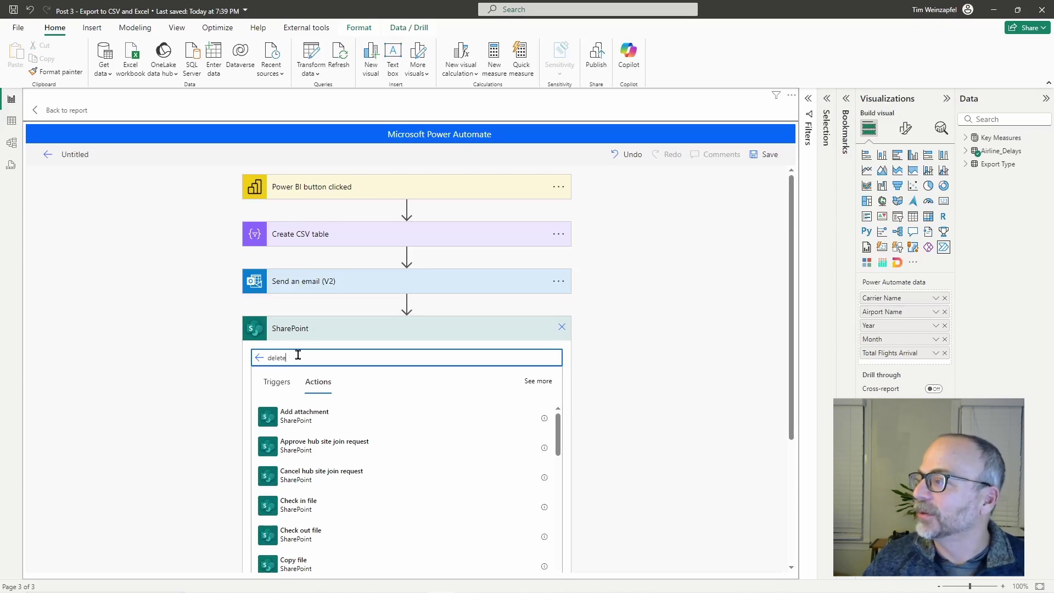
left_click(296, 414)
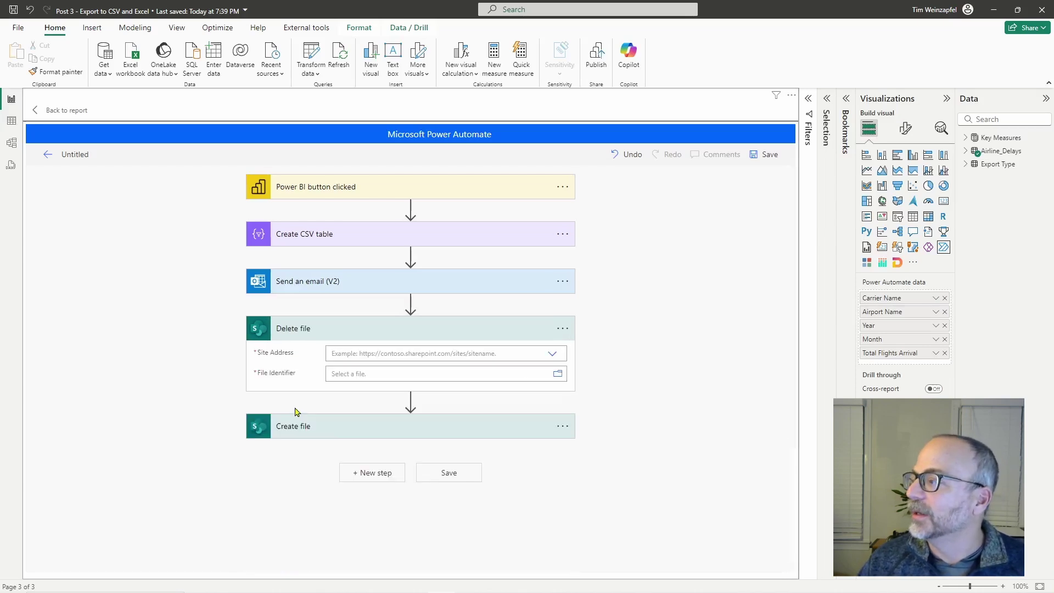
Target Test Created File.csv in Shared Documents/Exported Data on the Power Platform Training site
left_click(552, 355)
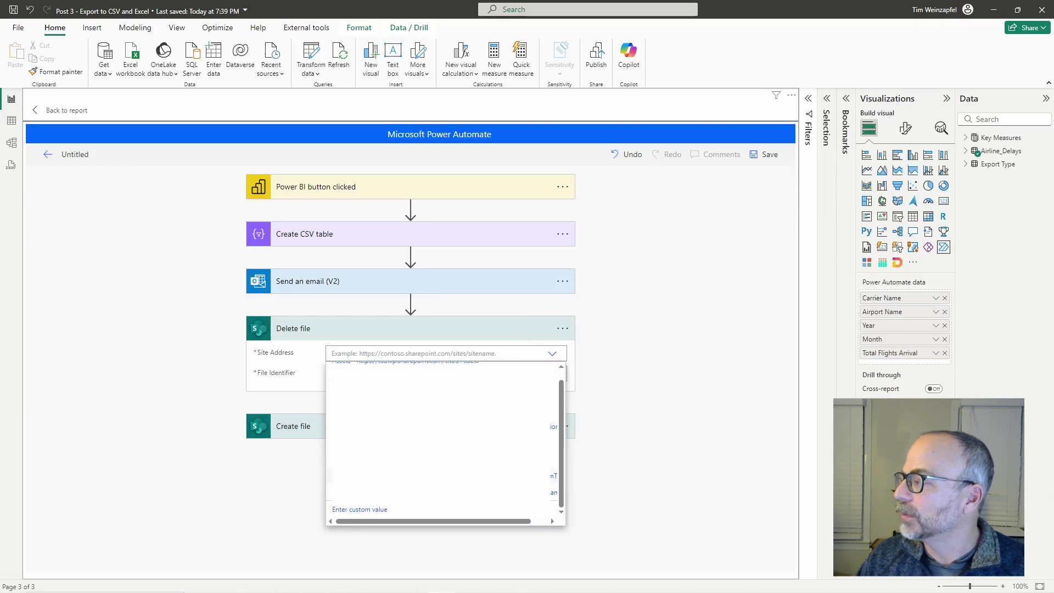
left_click(439, 476)
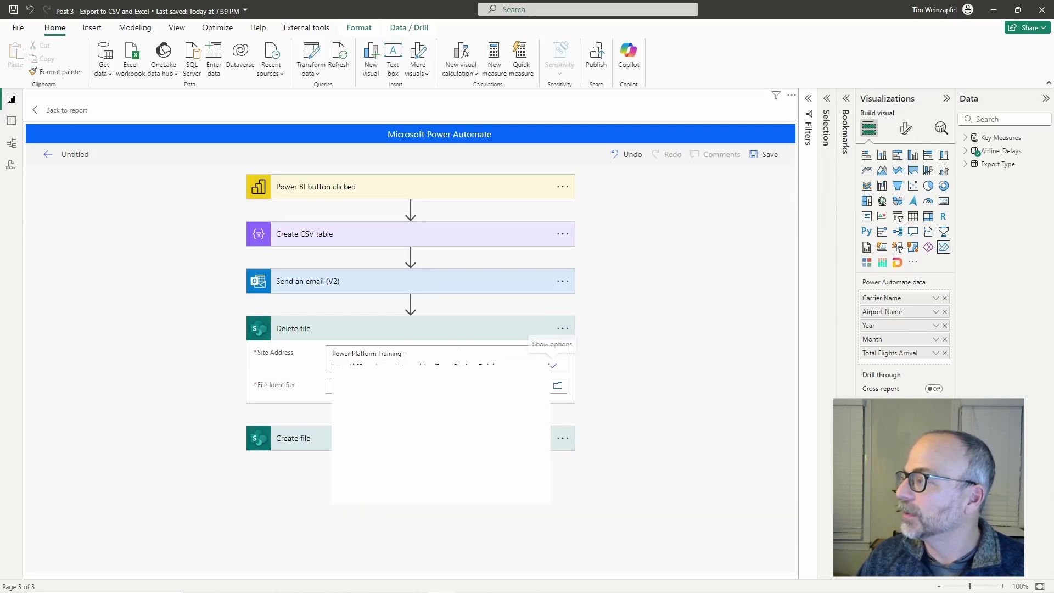
left_click(558, 384)
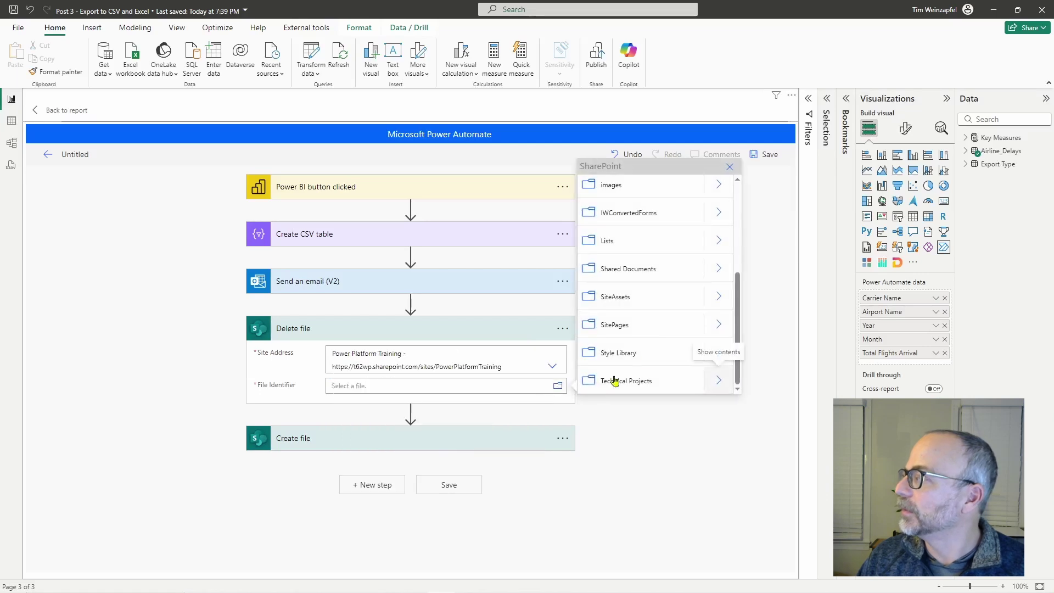
left_click(719, 268)
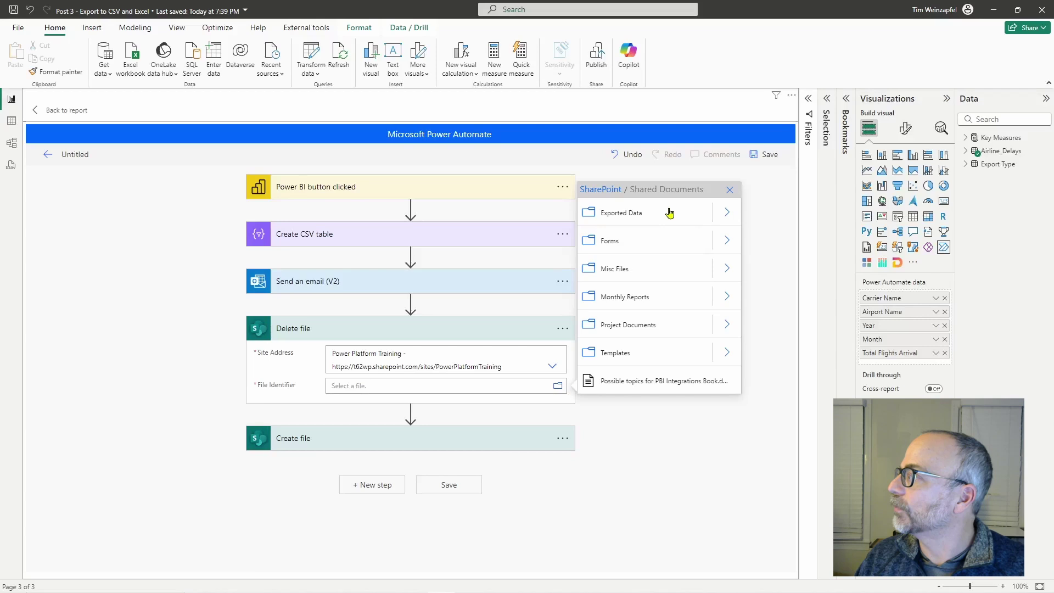
left_click(724, 214)
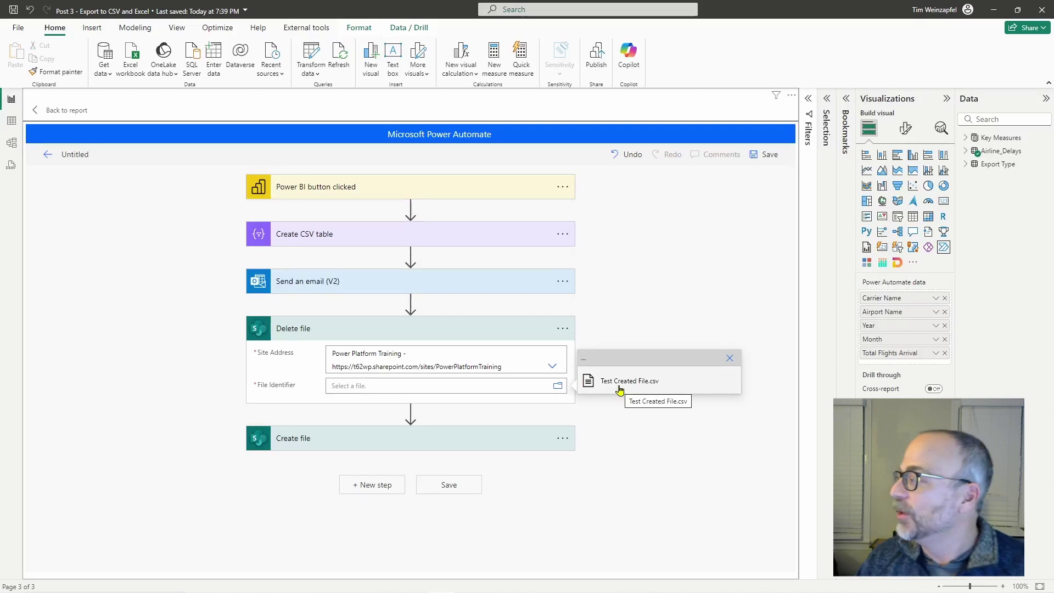
left_click(619, 383)
left_click(384, 385)
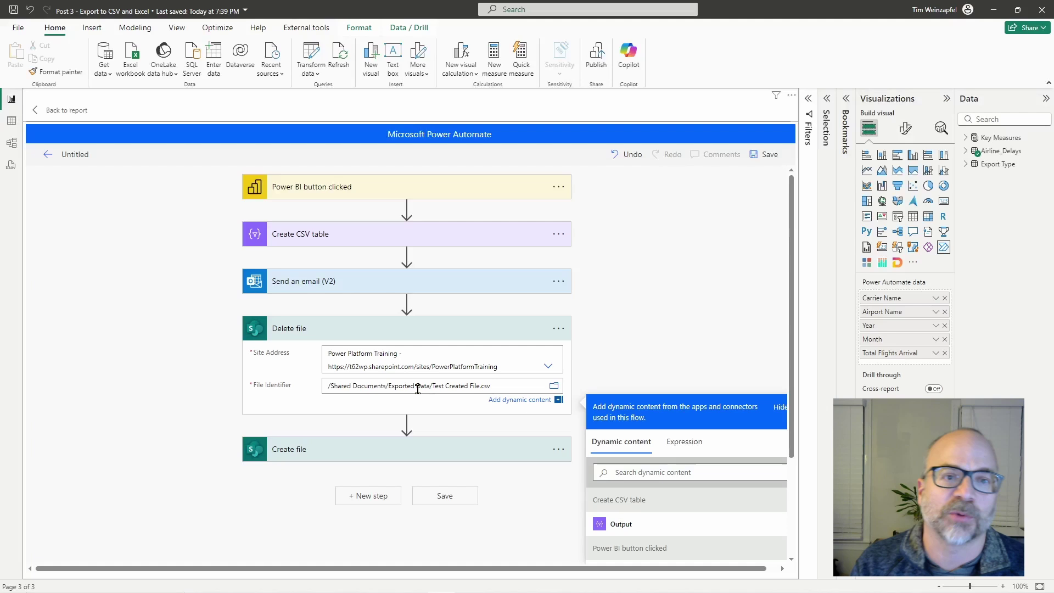
Rename the flow 'Export Data Button', save it, and apply it to the button
left_click(357, 332)
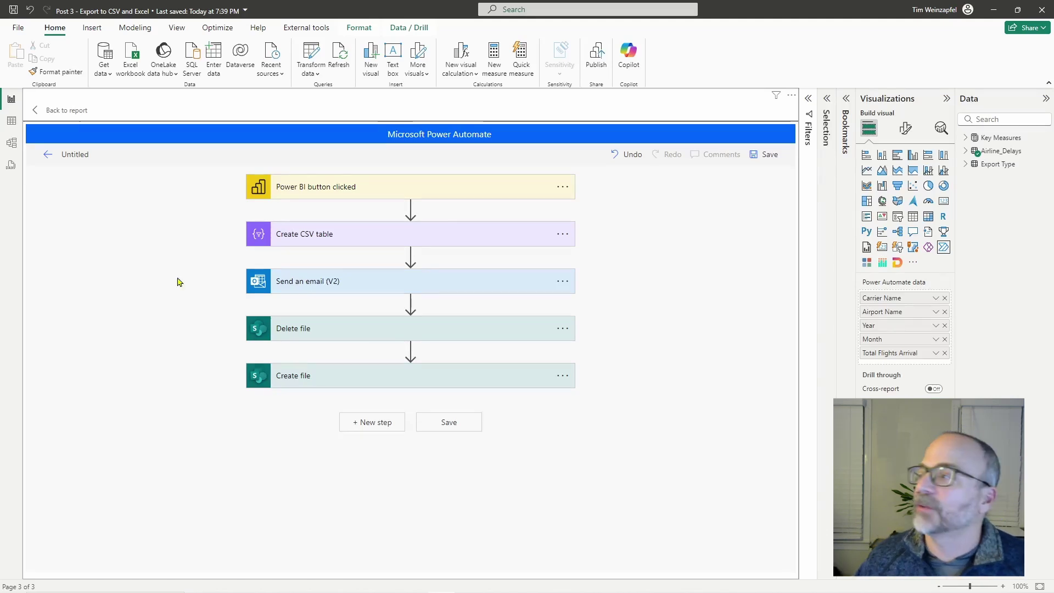
left_click(85, 149)
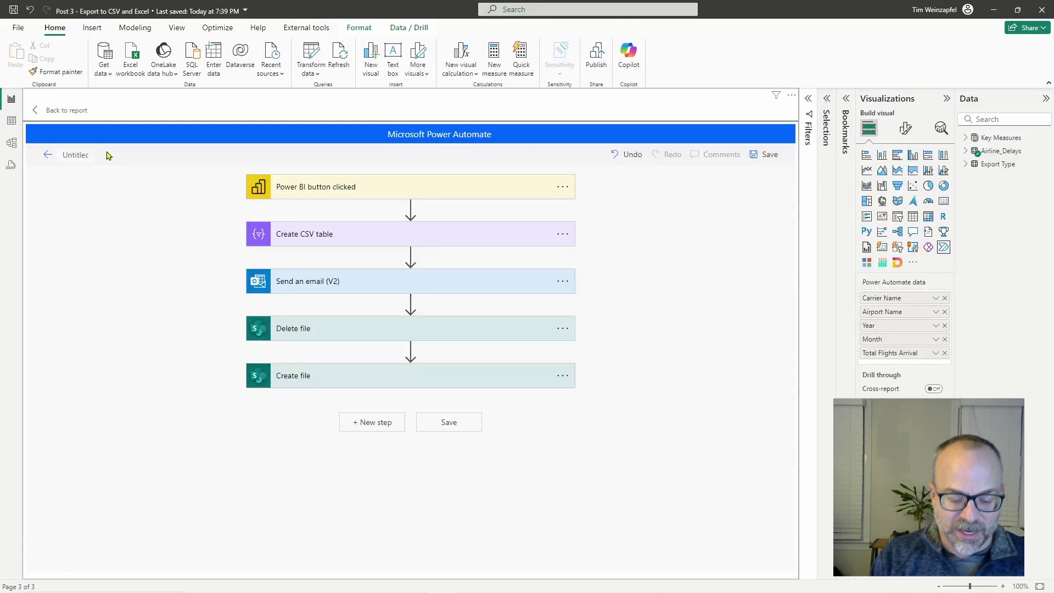
type("Export Data Button")
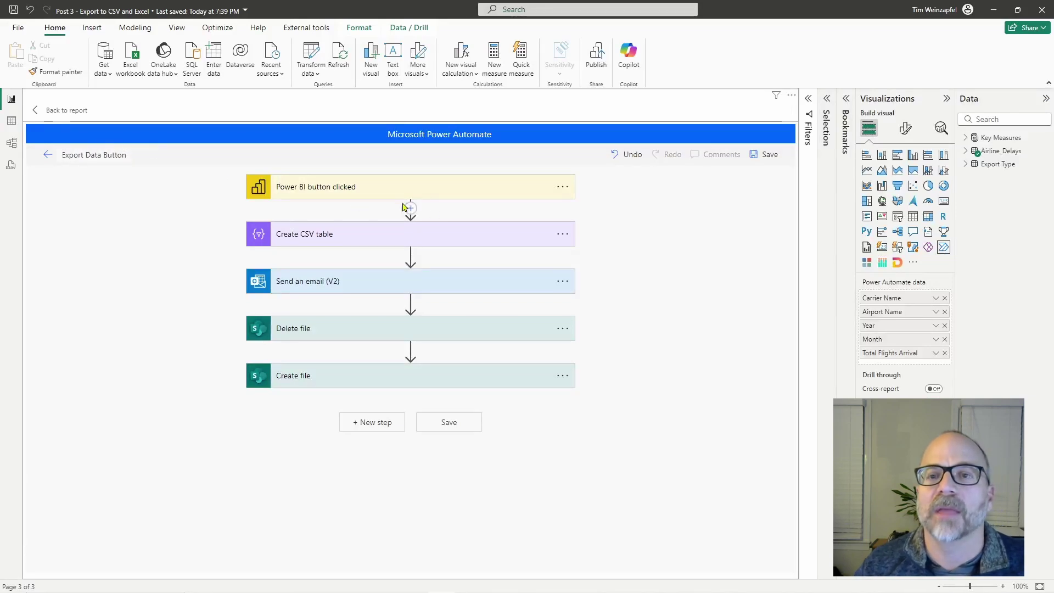
left_click(770, 157)
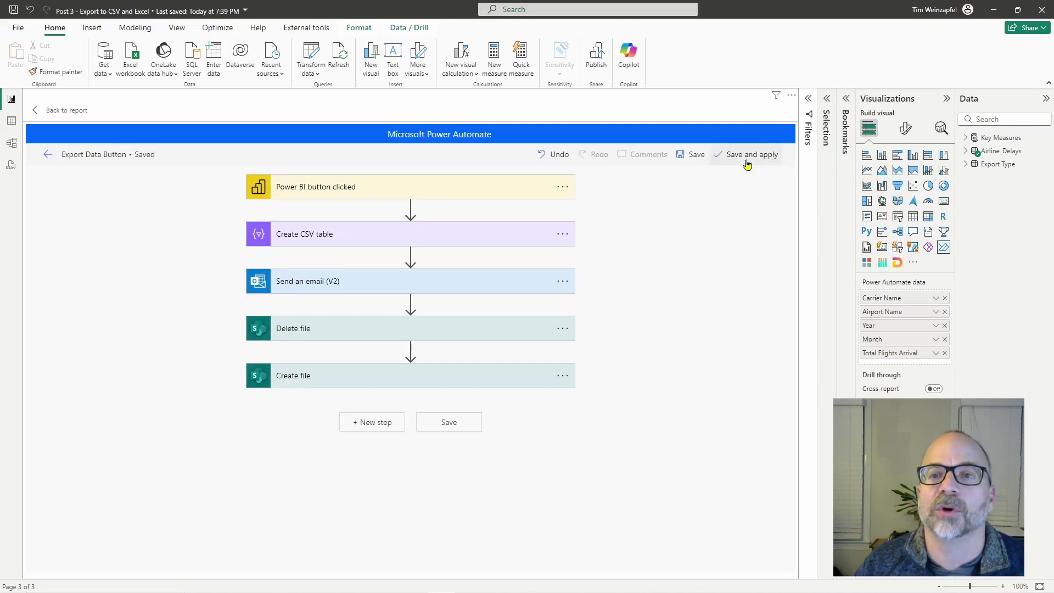
left_click(747, 160)
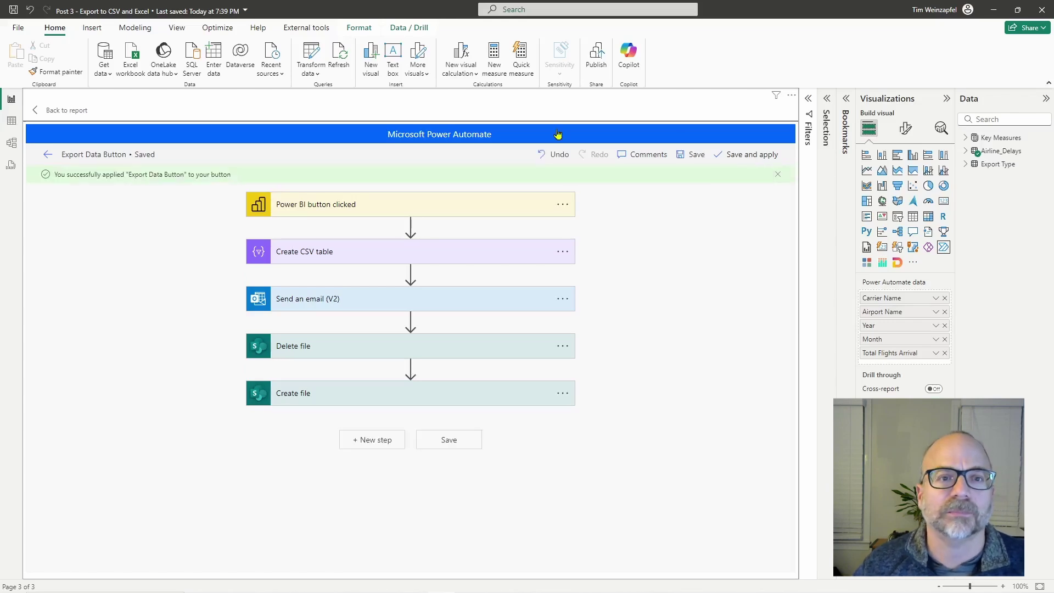
Go back to the report page and shrink the Run flow button visual
left_click(53, 116)
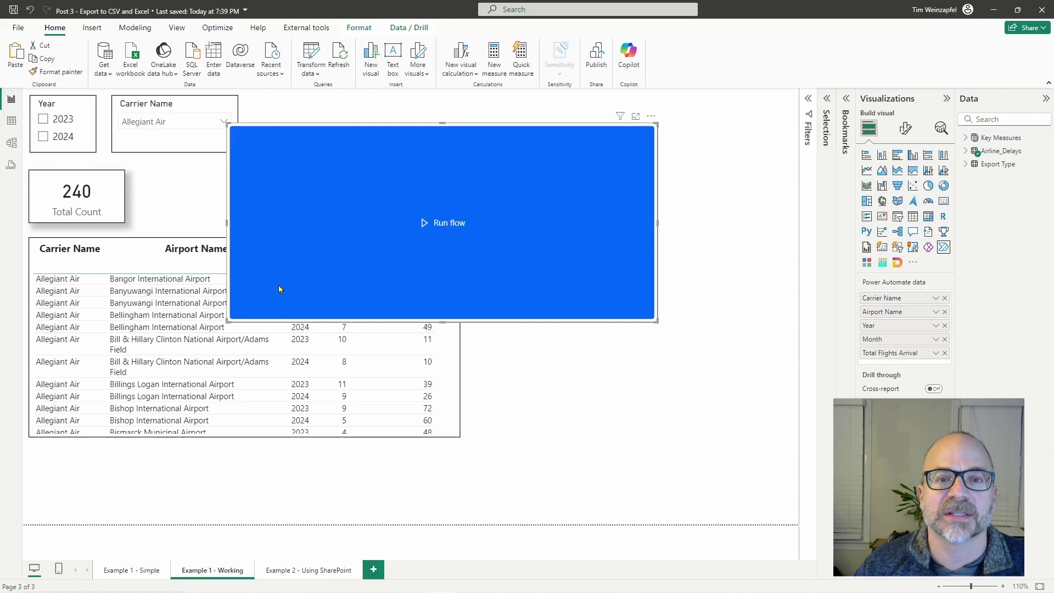
left_click_drag(231, 325, 370, 233)
left_click(536, 185)
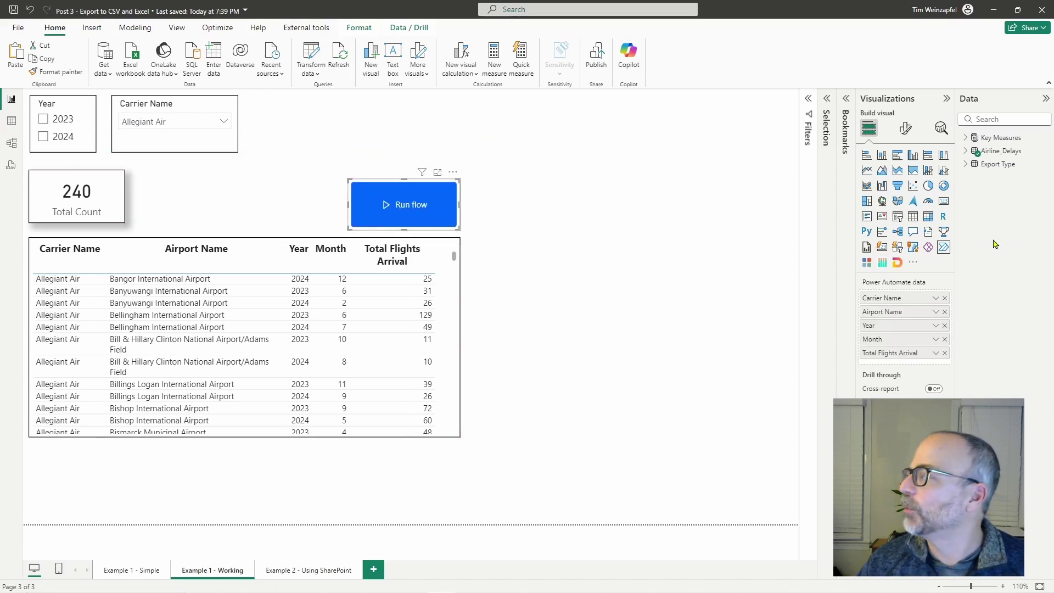
Replace the button text 'Run flow' with 'Export Data'
left_click(905, 127)
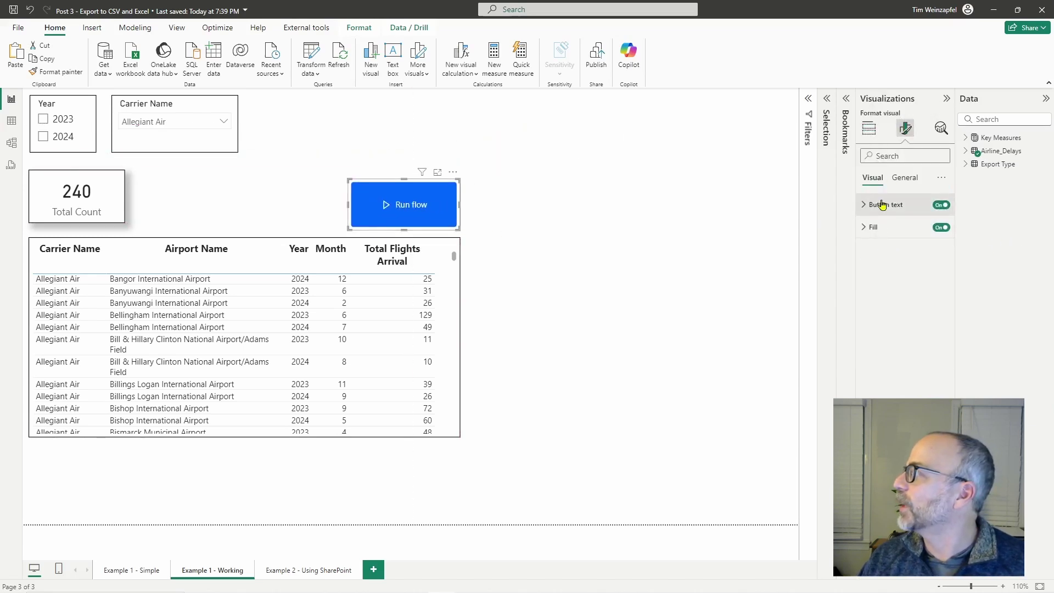
left_click(884, 204)
left_click(899, 255)
key("ctrl+a")
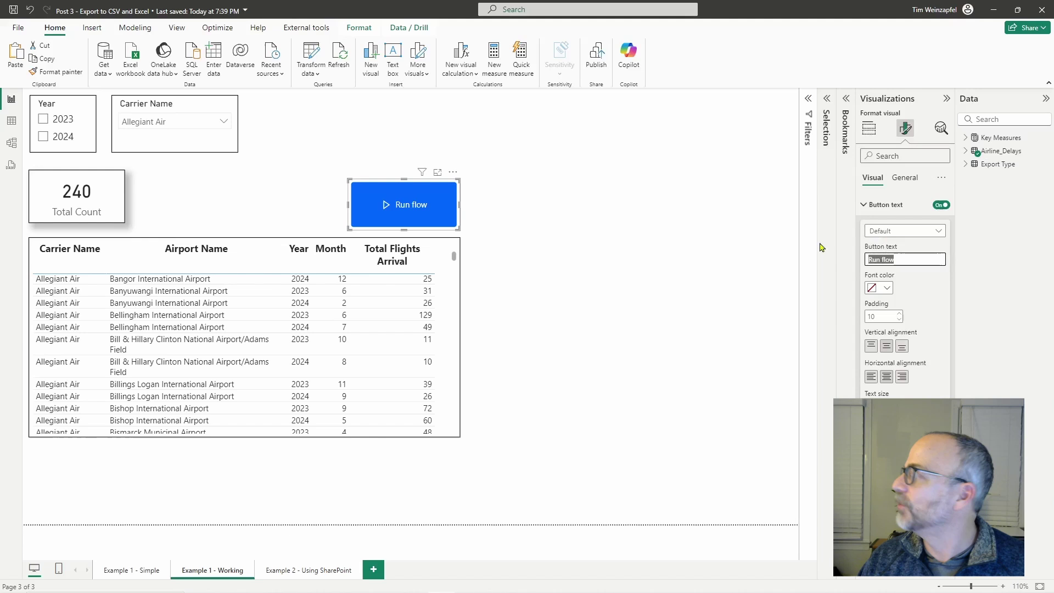
type("Export Data")
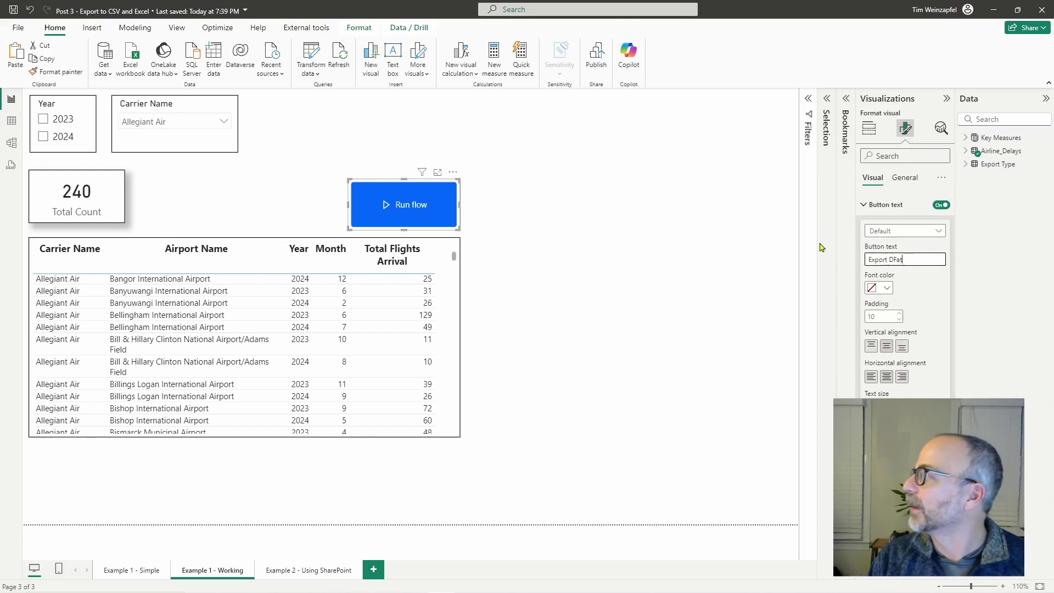